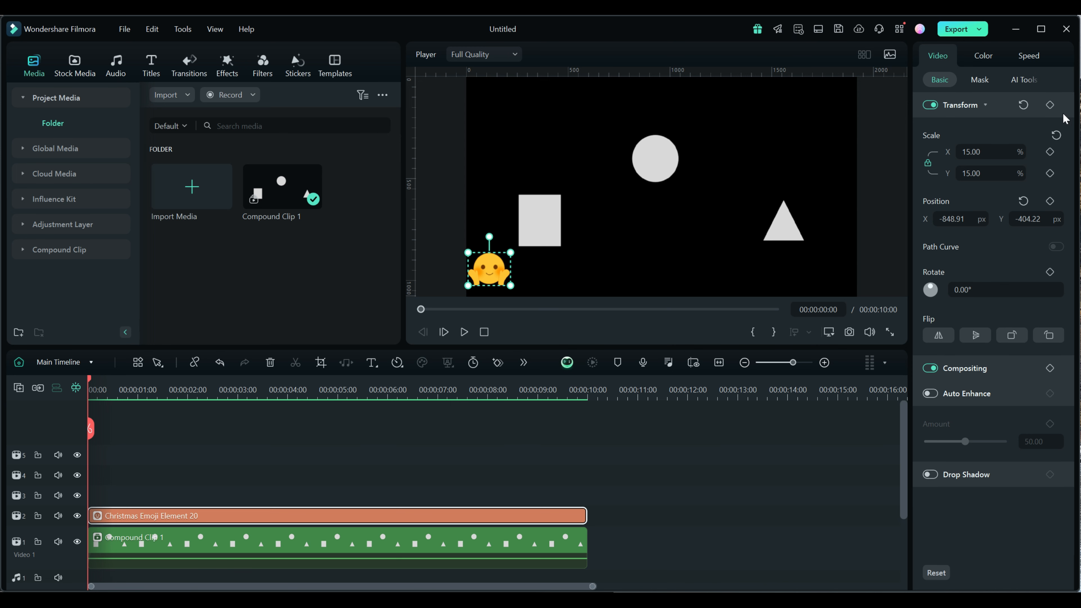
Add a transform keyframe to the emoji at the start of the timeline, then try a move and undo it.
{"action": "left_click", "coordinate": [1050, 106]}
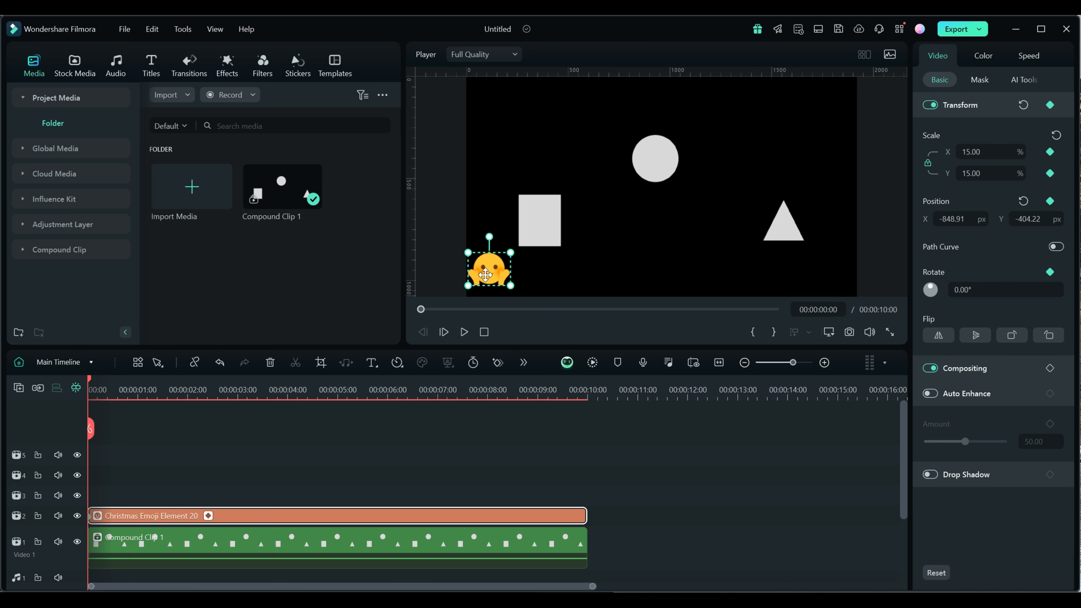
{"action": "left_click_drag", "start_coordinate": [485, 275], "coordinate": [556, 141]}
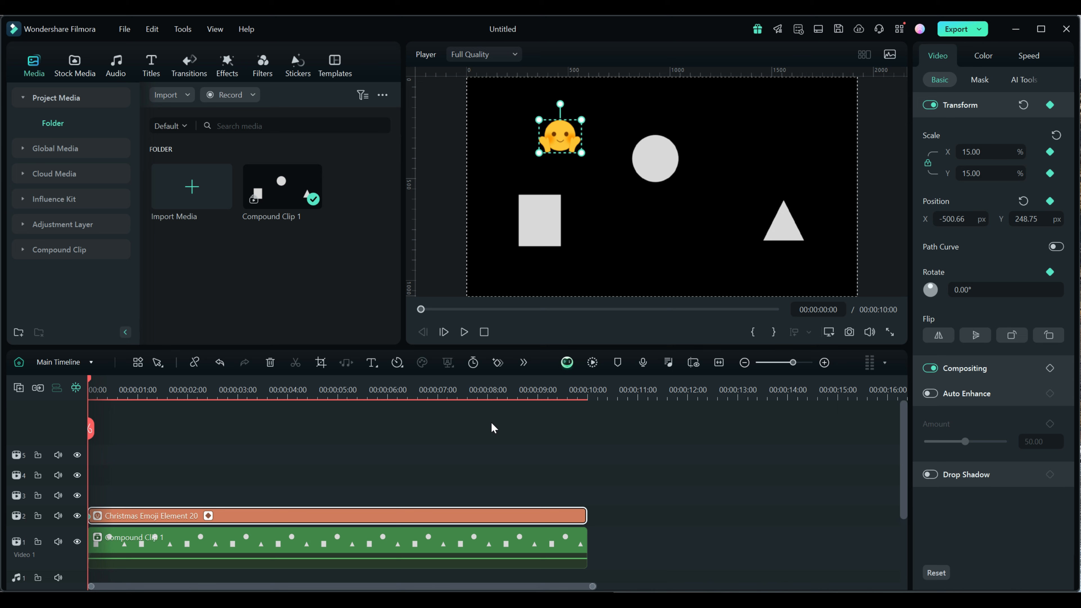
{"action": "key", "text": "ctrl+z"}
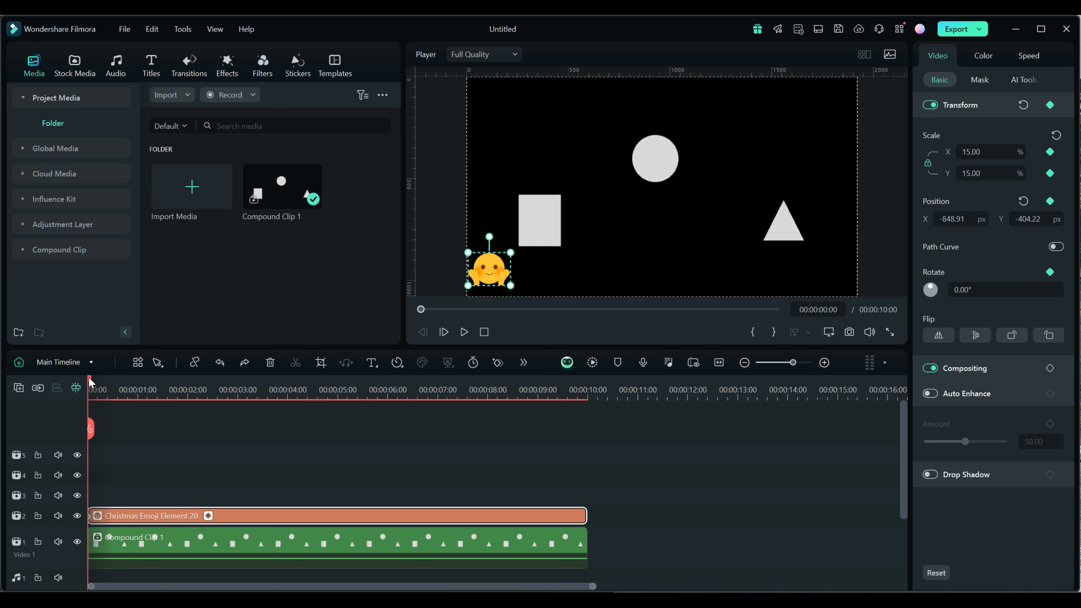
At 00:00:02:01, move the emoji above the square to about X -621, Y 278 px and add a full transform keyframe.
{"action": "left_click_drag", "start_coordinate": [90, 382], "coordinate": [189, 378]}
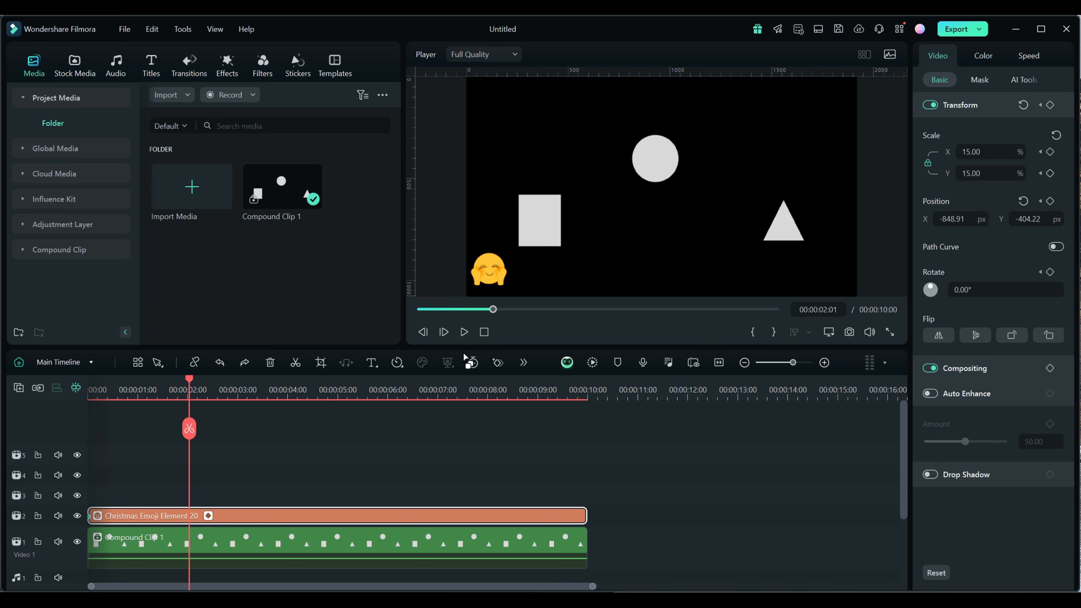
{"action": "left_click", "coordinate": [491, 274]}
{"action": "left_click_drag", "start_coordinate": [491, 274], "coordinate": [535, 128]}
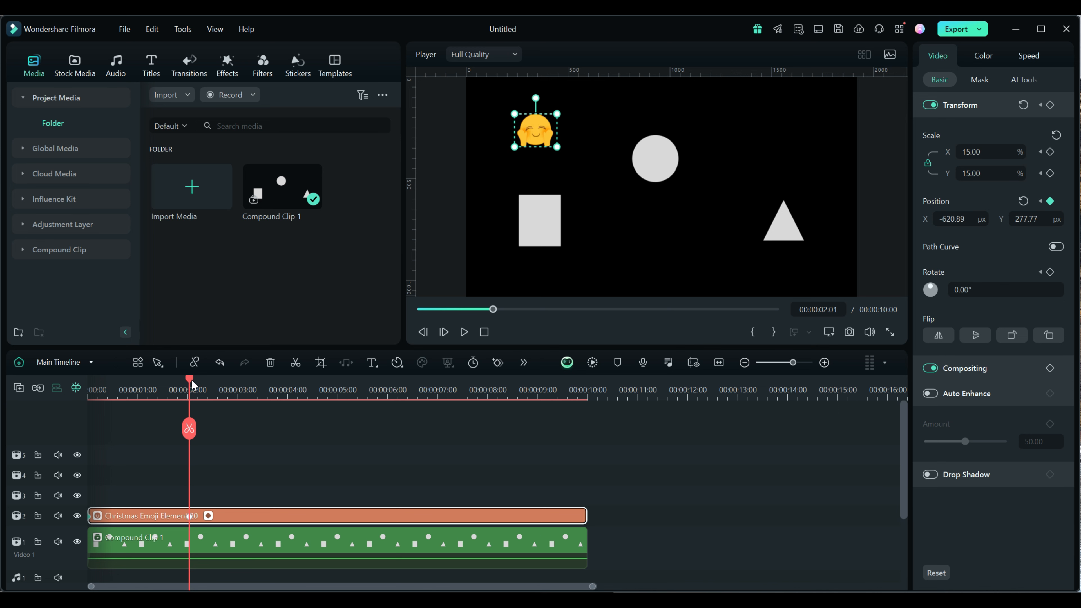
{"action": "left_click", "coordinate": [1050, 105]}
At 00:00:04:08, move the emoji below the circle to about X -43, Y -249 px.
{"action": "left_click_drag", "start_coordinate": [190, 383], "coordinate": [305, 392]}
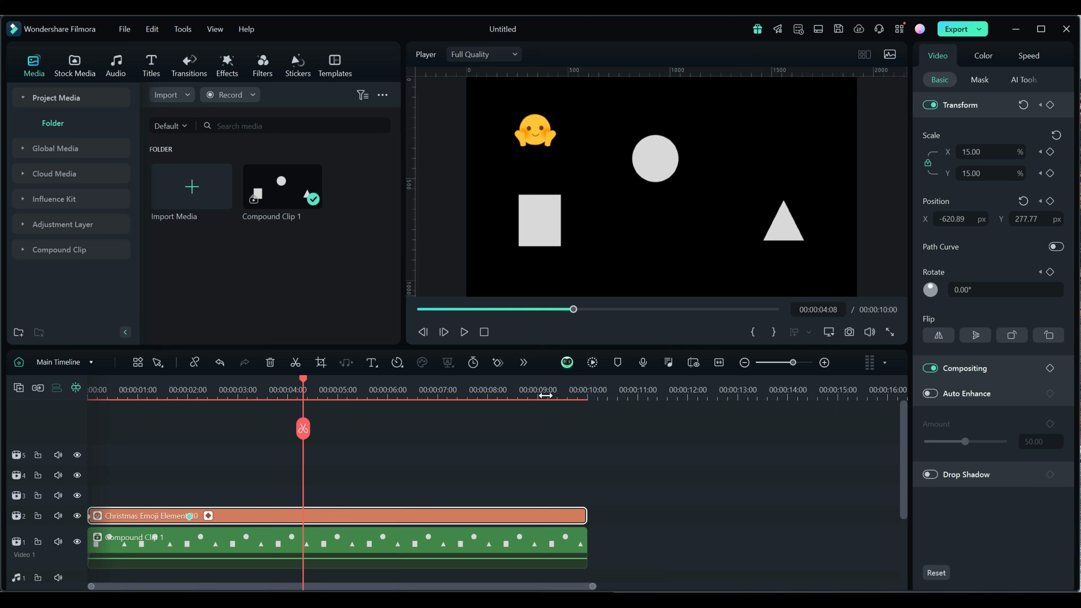
{"action": "left_click", "coordinate": [538, 140]}
{"action": "left_click_drag", "start_coordinate": [538, 139], "coordinate": [657, 237]}
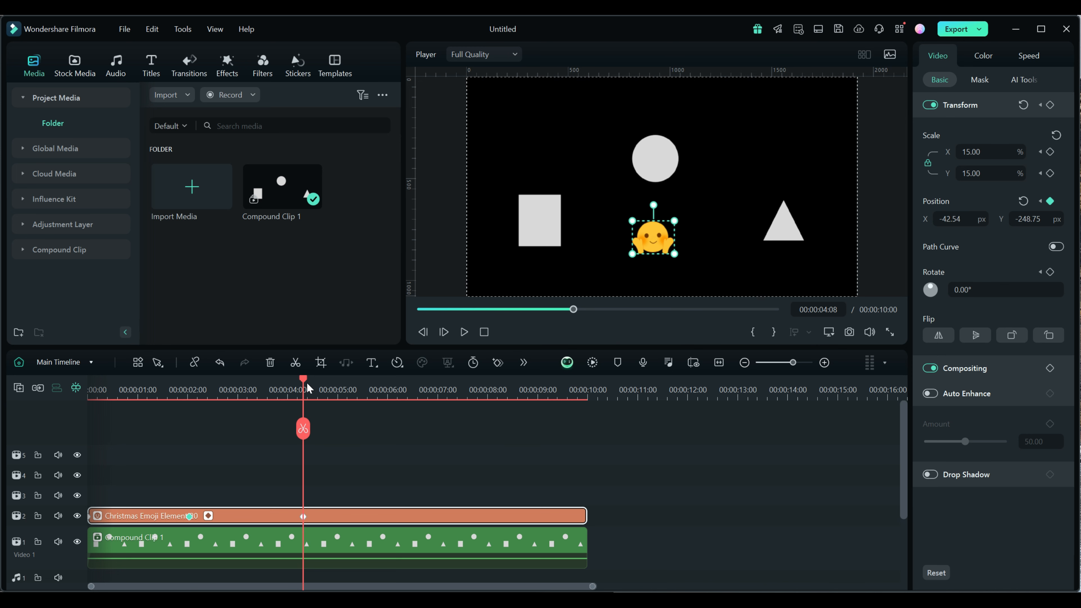
Position the emoji above the triangle (about X 596, Y 267 px) at 00:00:07:17 and beside it (about X 856, Y -155 px) at 00:00:09:16.
{"action": "left_click_drag", "start_coordinate": [306, 379], "coordinate": [471, 392]}
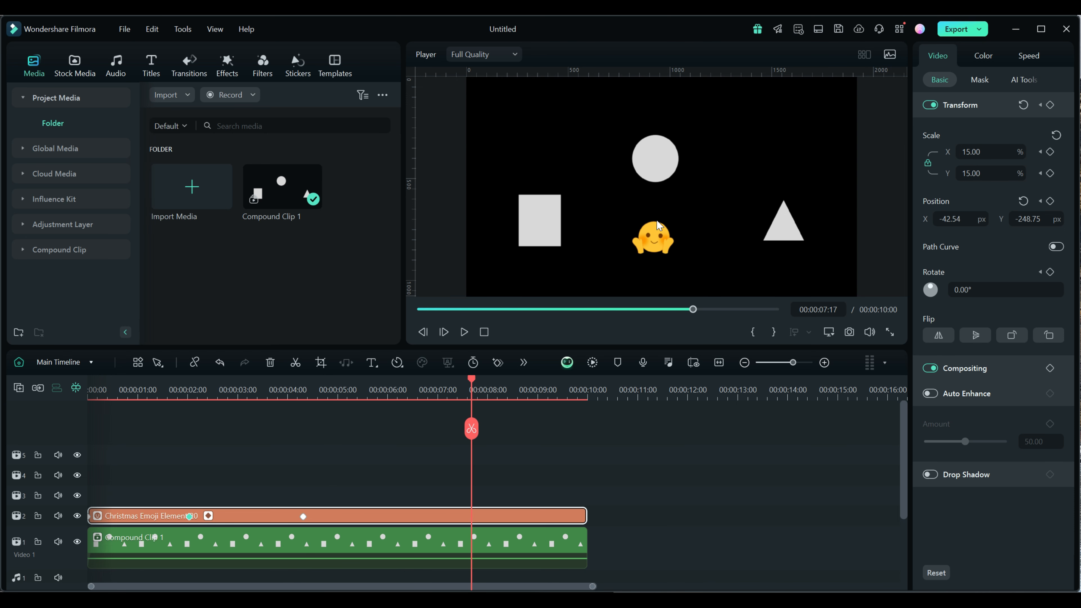
{"action": "left_click_drag", "start_coordinate": [655, 241], "coordinate": [785, 136]}
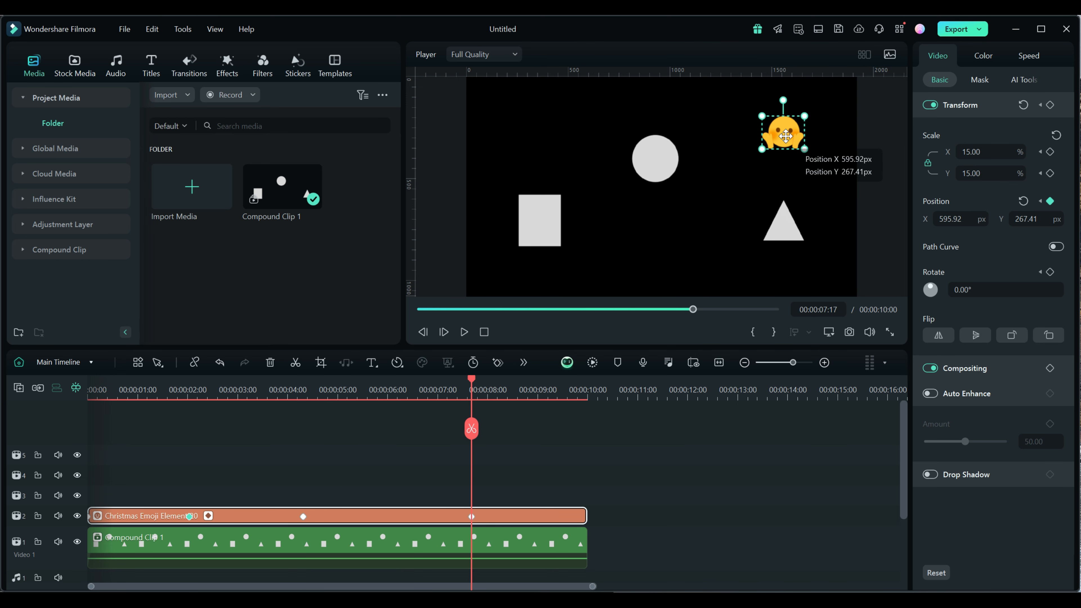
{"action": "left_click_drag", "start_coordinate": [472, 378], "coordinate": [571, 390]}
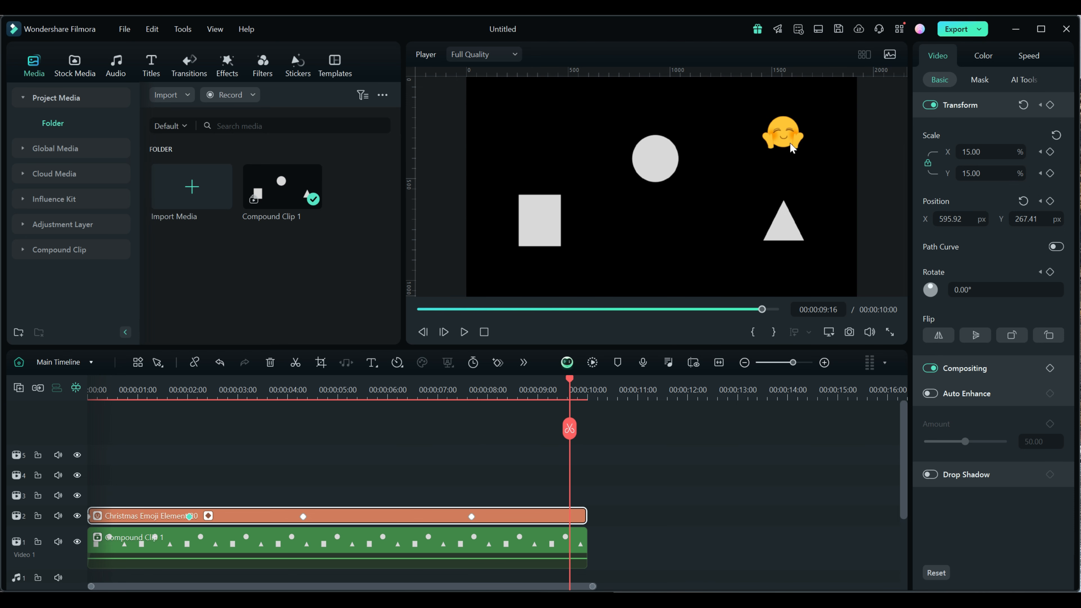
{"action": "left_click_drag", "start_coordinate": [785, 130], "coordinate": [836, 218]}
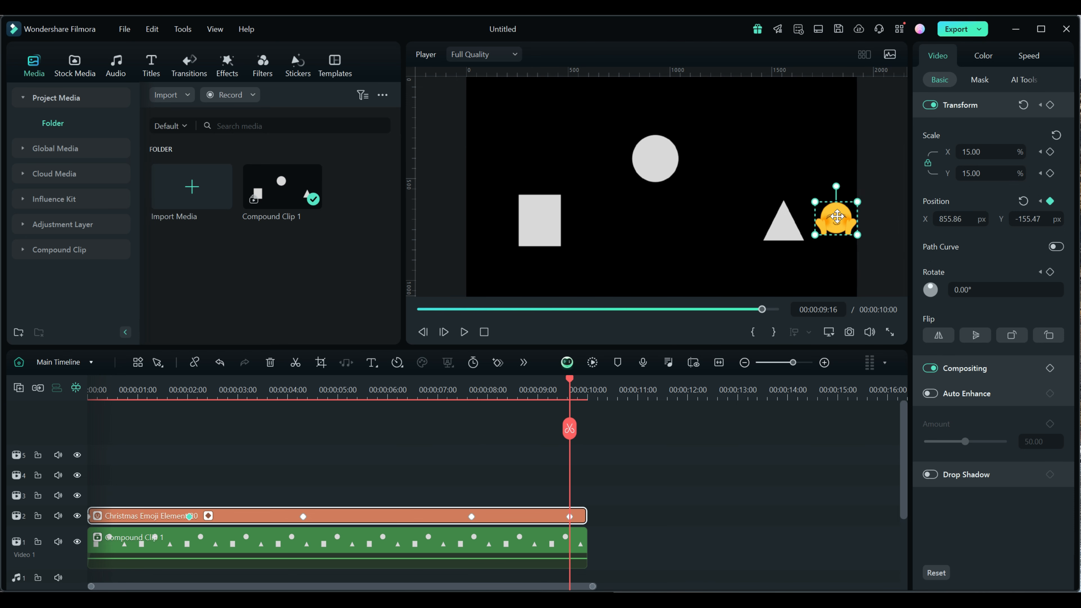
Play back the keyframed emoji movement from the beginning and return to the start of the timeline.
{"action": "left_click", "coordinate": [484, 333]}
{"action": "left_click", "coordinate": [465, 332]}
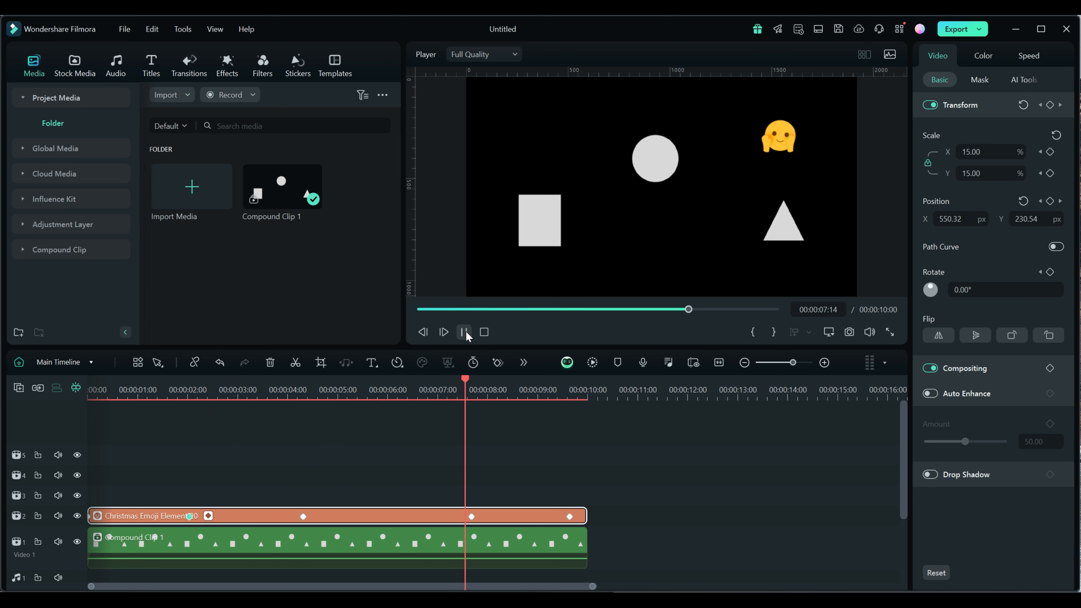
{"action": "left_click", "coordinate": [465, 331]}
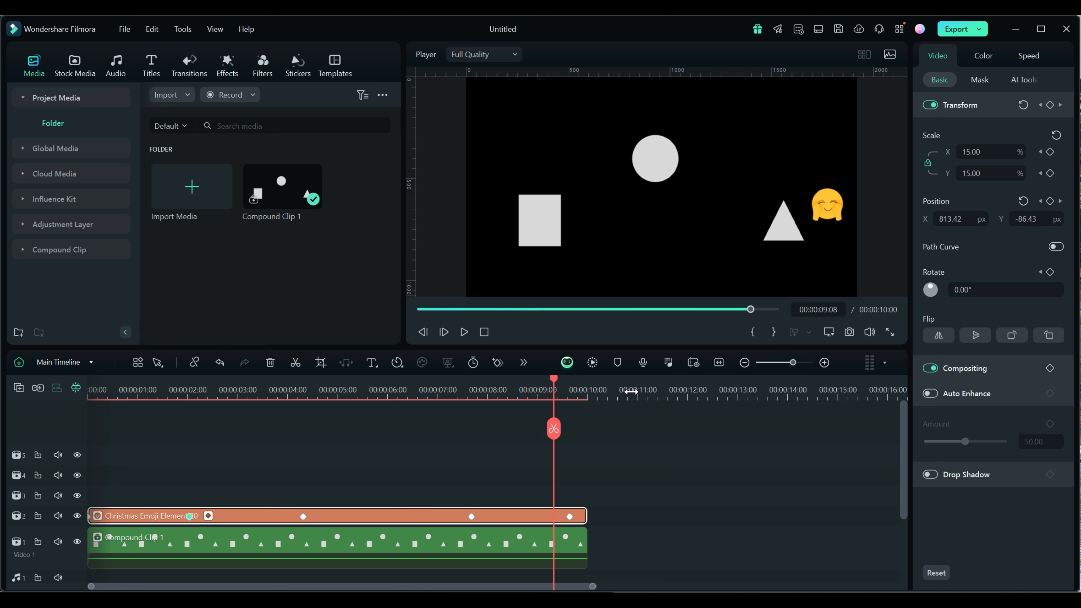
{"action": "left_click", "coordinate": [484, 332]}
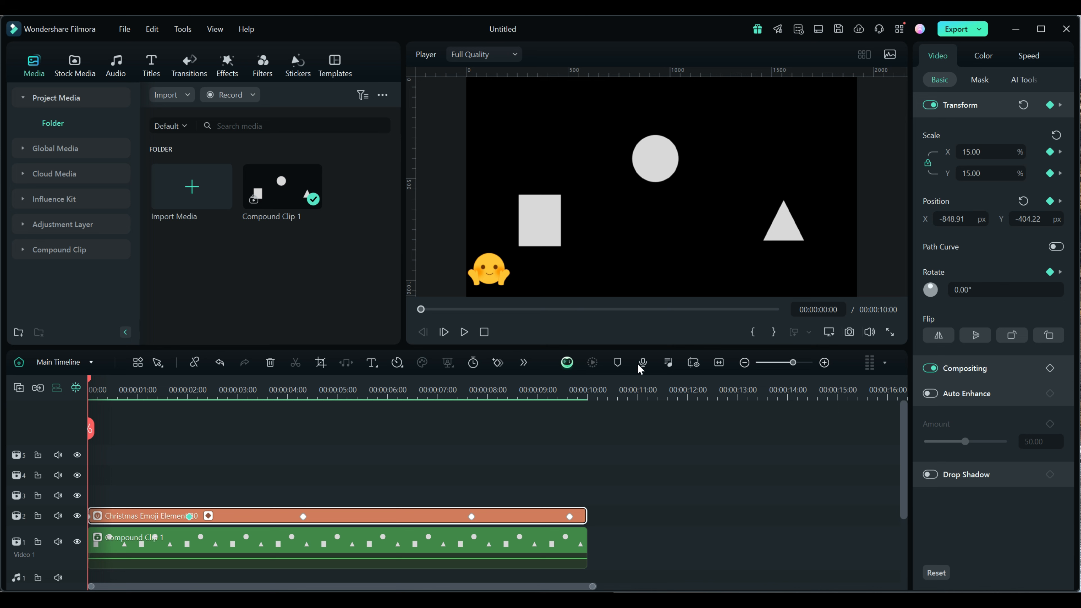
Enable Path Curve for the emoji clip and select the emoji in the preview to display its motion path.
{"action": "left_click", "coordinate": [1059, 249]}
{"action": "left_click", "coordinate": [91, 385]}
{"action": "mouse_move", "coordinate": [103, 385]}
{"action": "left_mouse_down"}
{"action": "mouse_move", "coordinate": [497, 387]}
{"action": "mouse_move", "coordinate": [88, 385]}
{"action": "left_mouse_up"}
{"action": "left_click", "coordinate": [76, 386]}
{"action": "left_click", "coordinate": [402, 515]}
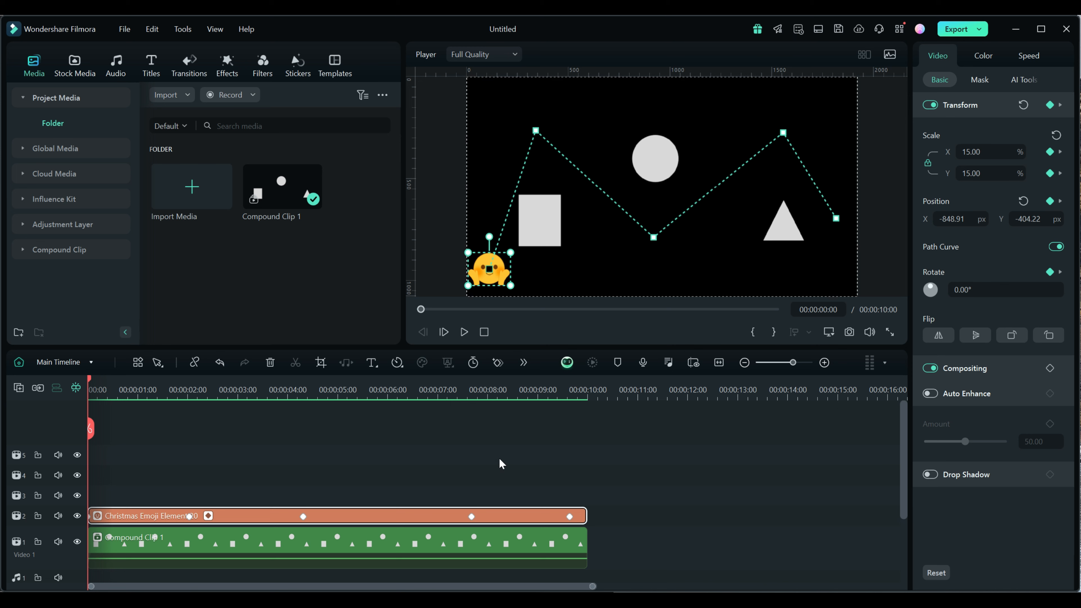
{"action": "left_click", "coordinate": [579, 277]}
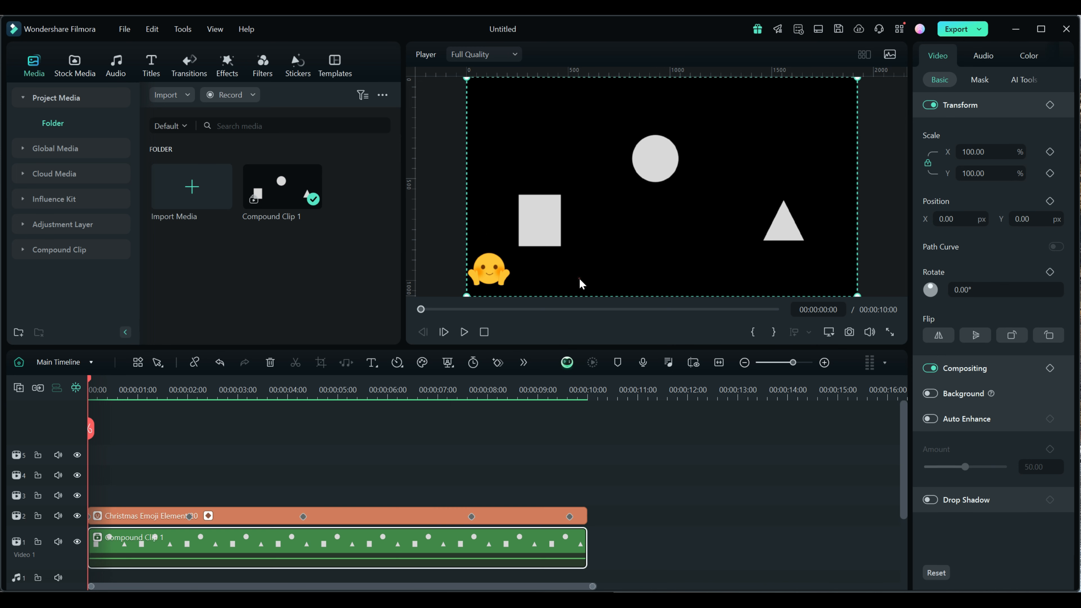
{"action": "left_click", "coordinate": [494, 270]}
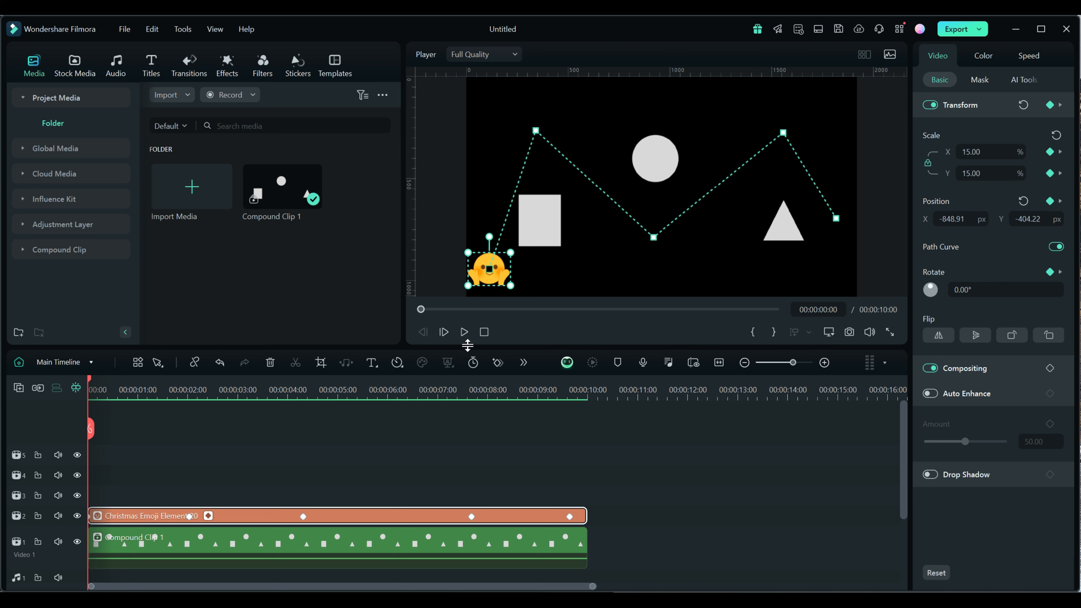
Preview the emoji's movement along the straight path, return to the start and reselect the emoji.
{"action": "left_click", "coordinate": [464, 332]}
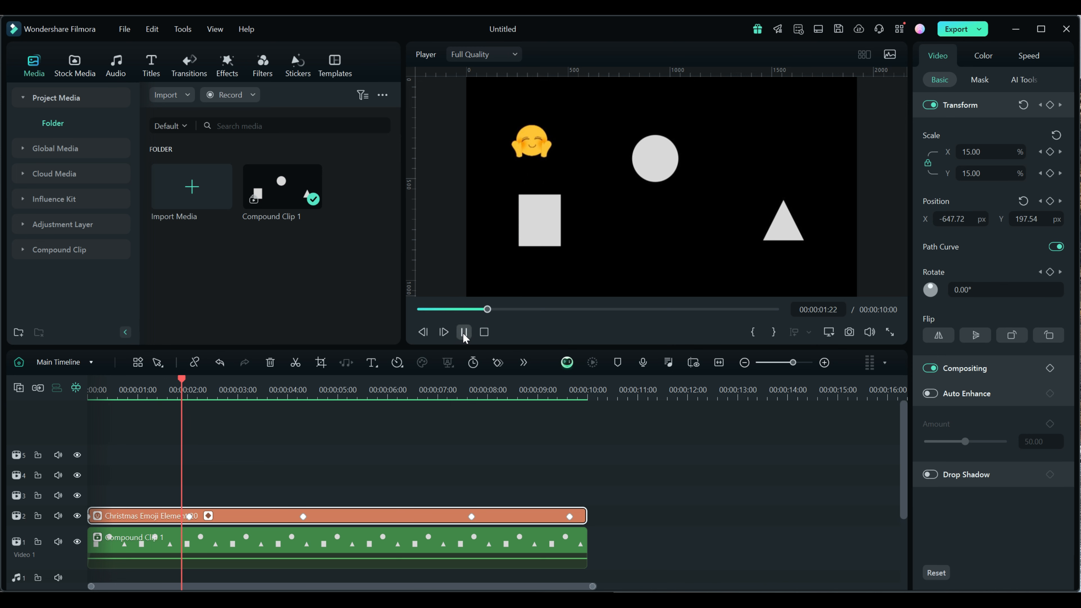
{"action": "left_click", "coordinate": [464, 332]}
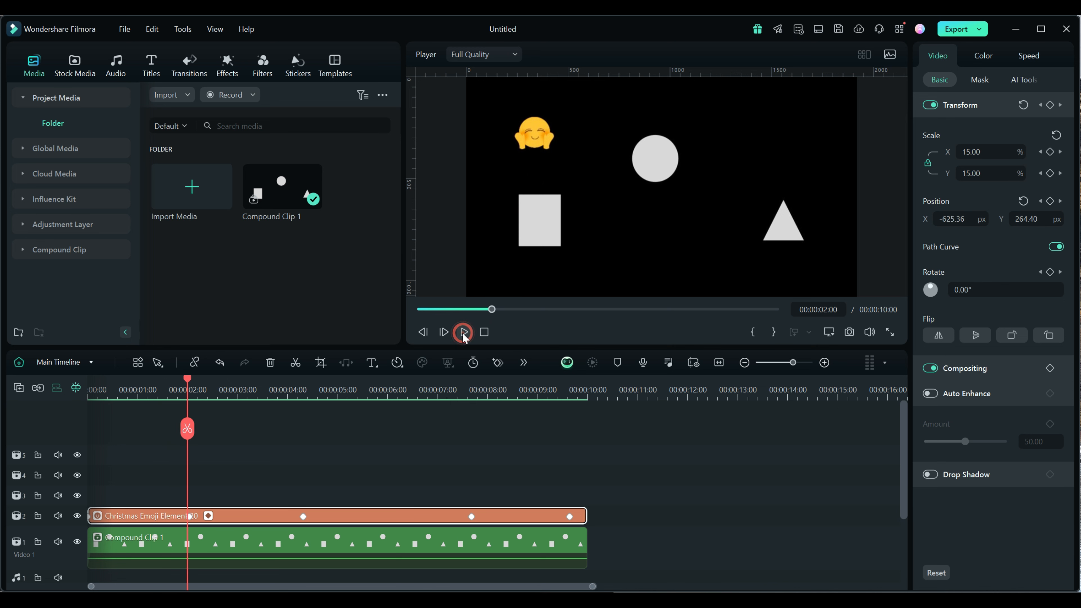
{"action": "left_click", "coordinate": [483, 332]}
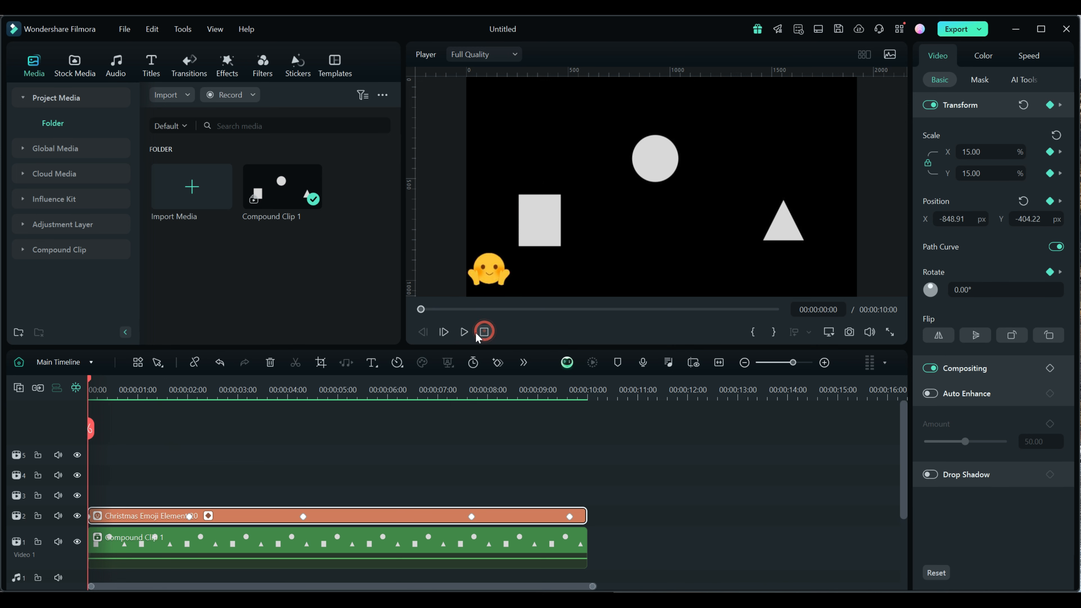
{"action": "left_click", "coordinate": [490, 274]}
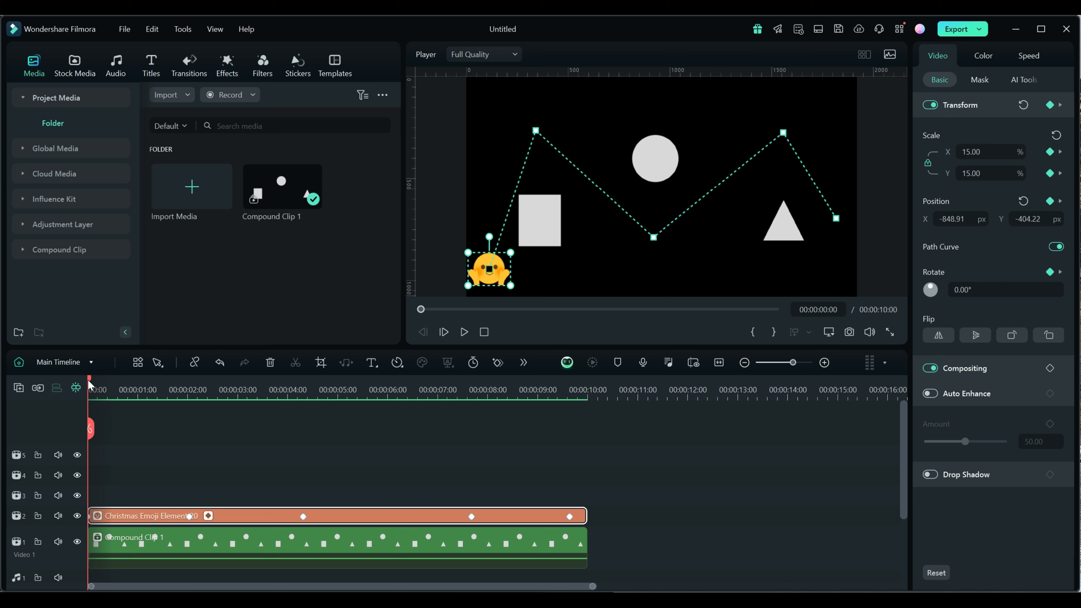
Change the keyframe type of the path point above the square to Curve.
{"action": "left_click_drag", "start_coordinate": [91, 382], "coordinate": [87, 538]}
{"action": "right_click", "coordinate": [536, 131]}
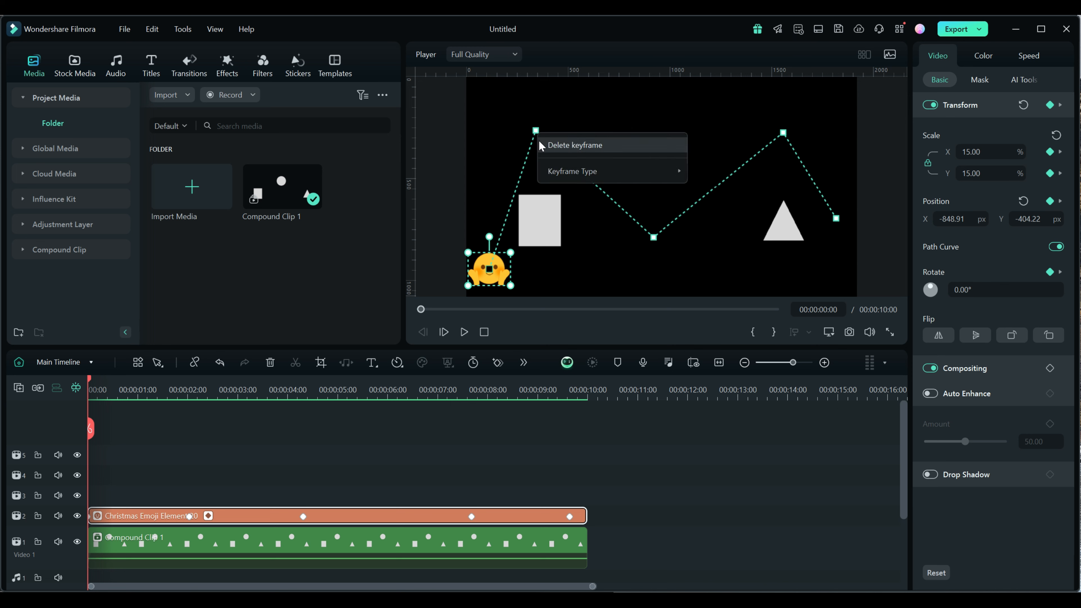
{"action": "mouse_move", "coordinate": [567, 176]}
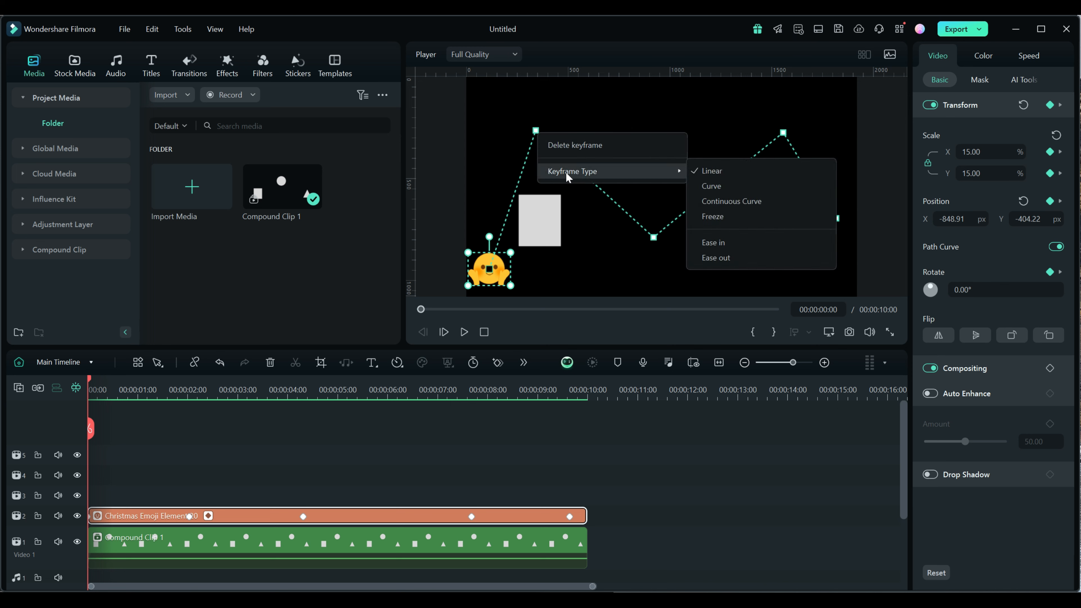
{"action": "left_click", "coordinate": [711, 187]}
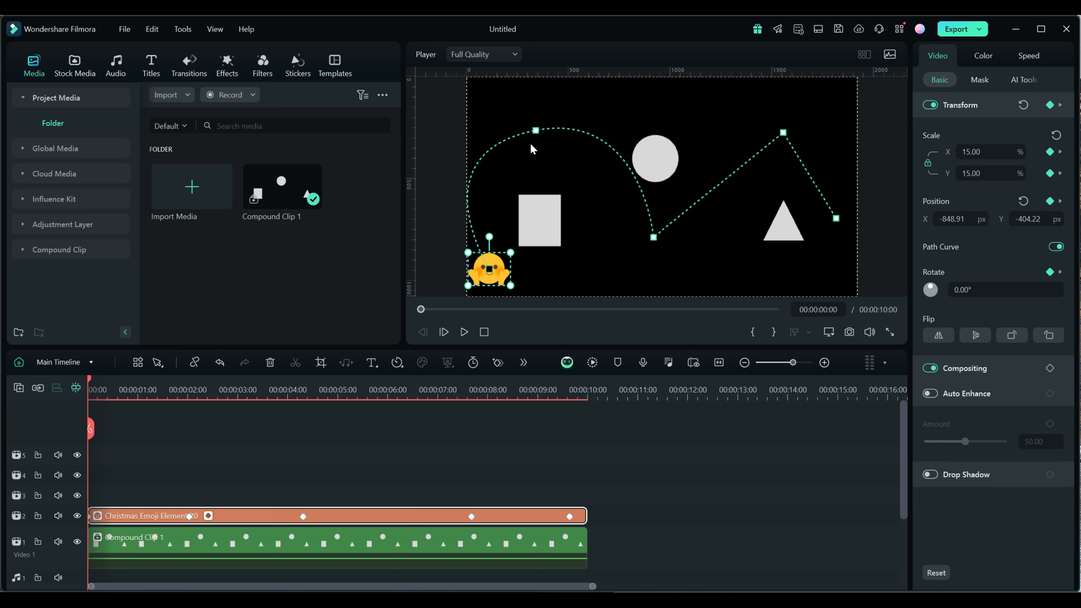
Change the keyframe type of the path points below the circle and above the triangle to Curve.
{"action": "right_click", "coordinate": [653, 239]}
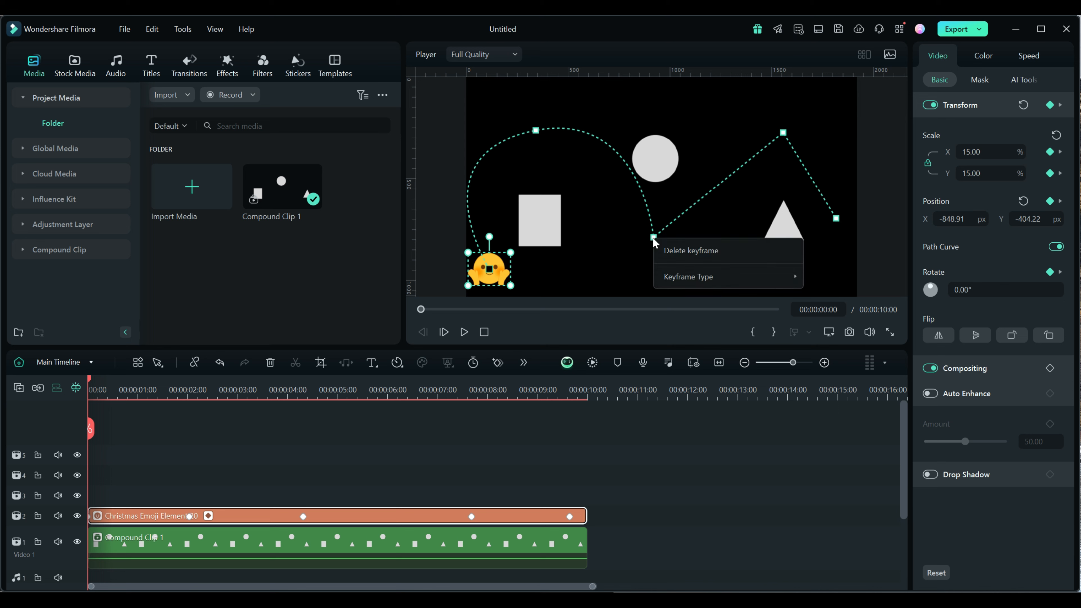
{"action": "mouse_move", "coordinate": [762, 277]}
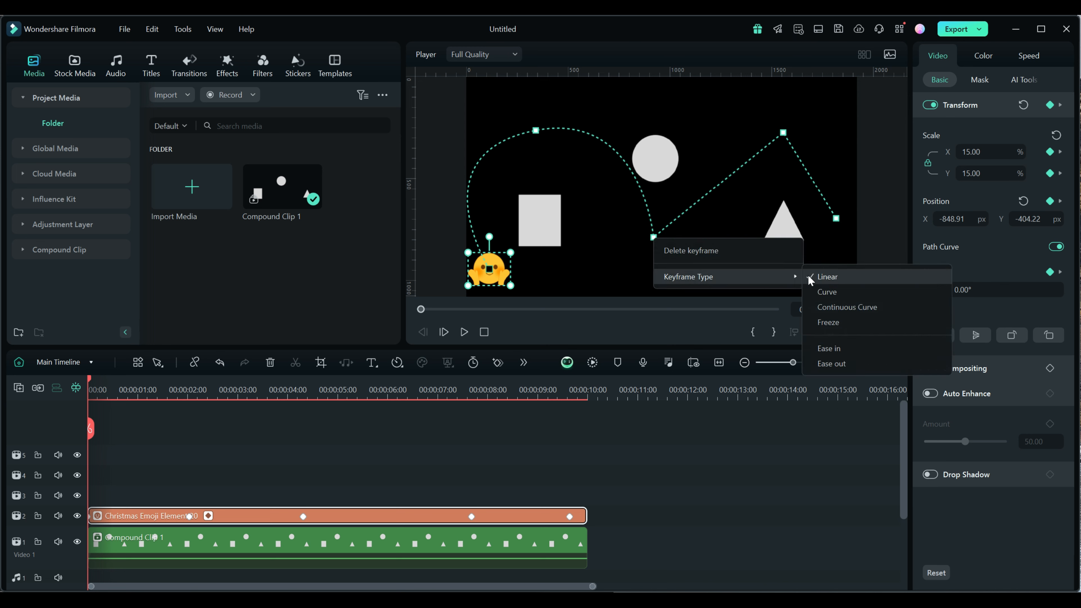
{"action": "left_click", "coordinate": [821, 293]}
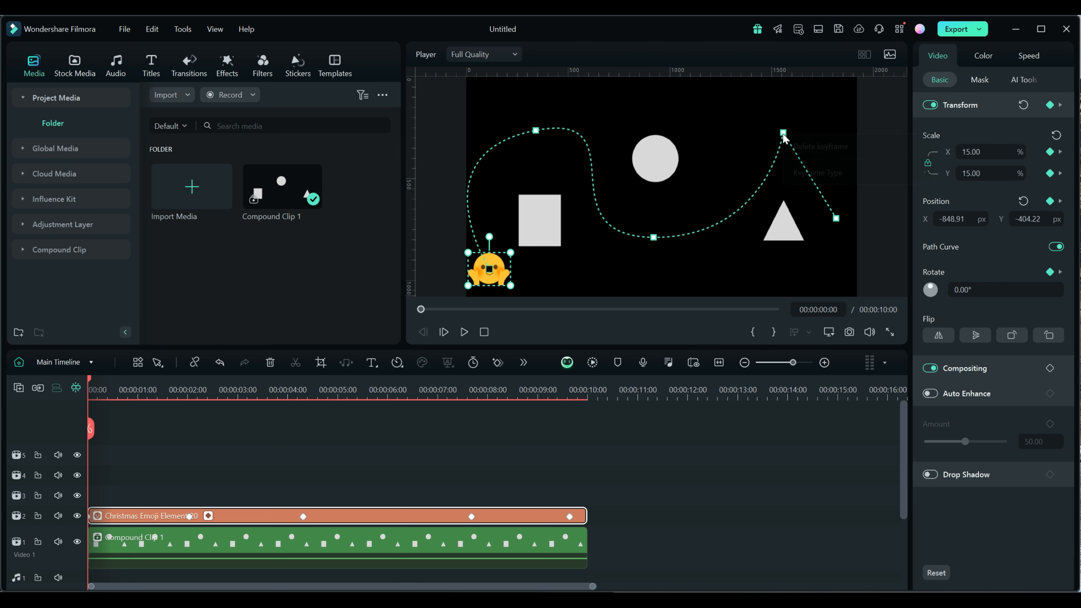
{"action": "mouse_move", "coordinate": [833, 173]}
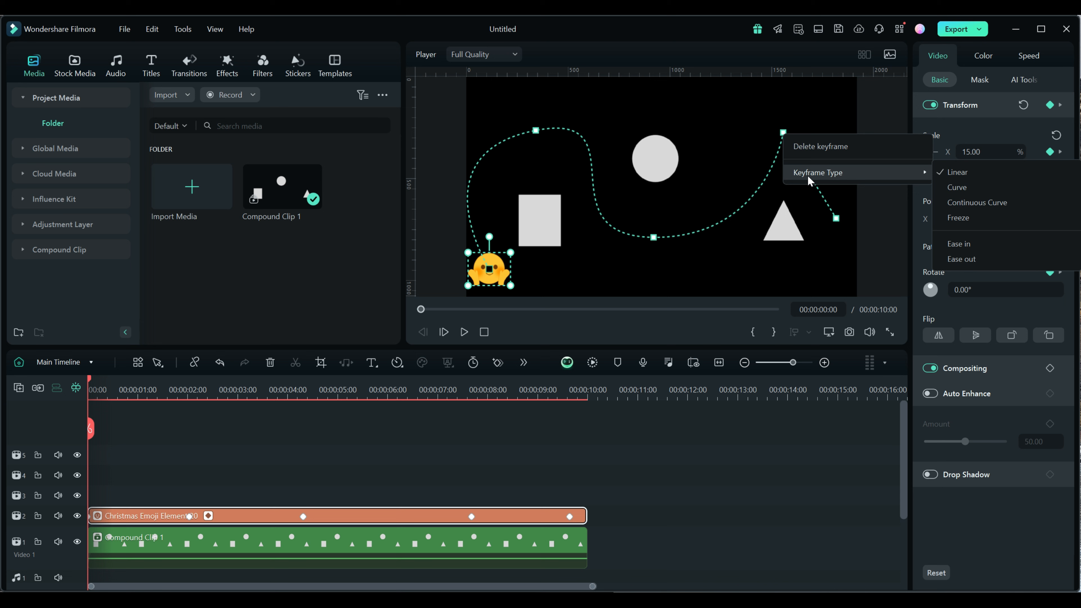
{"action": "left_click", "coordinate": [954, 187]}
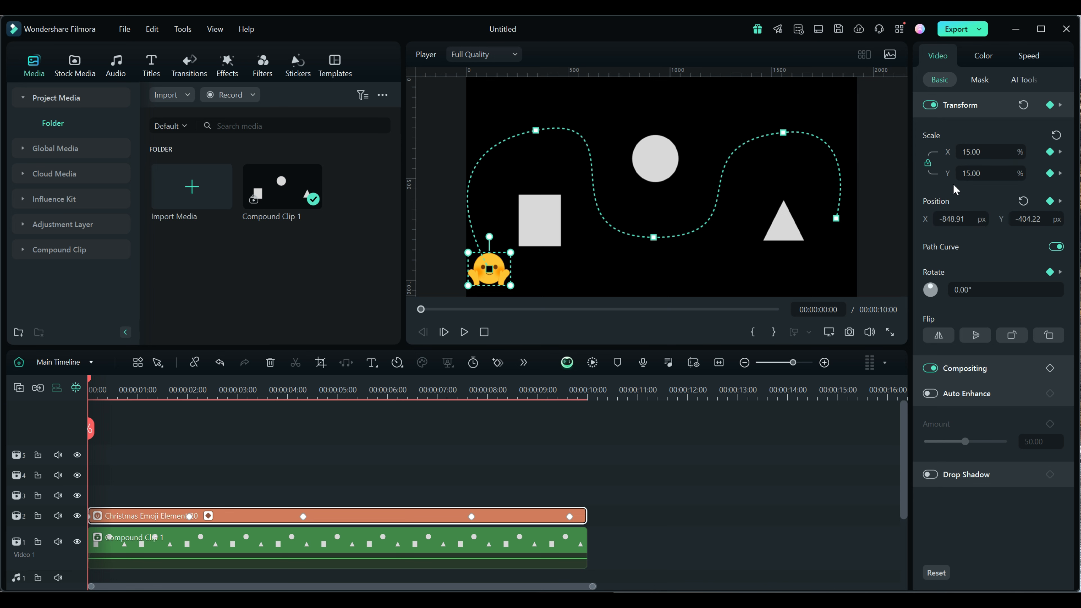
Play back the emoji's movement along the curved path, pause it and reselect the emoji to display the path.
{"action": "right_click", "coordinate": [536, 132]}
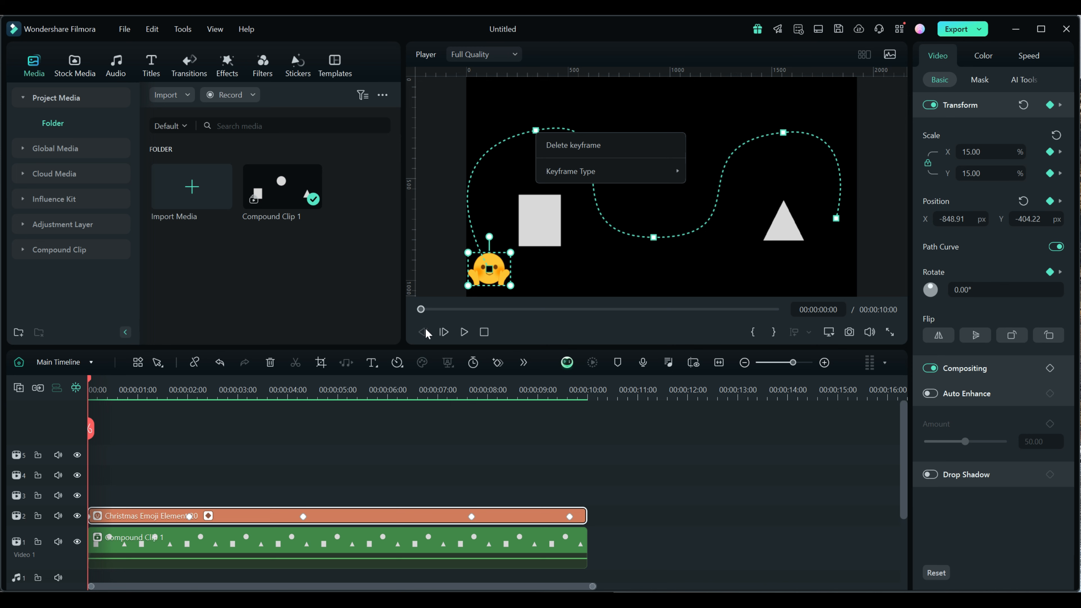
{"action": "left_click_drag", "start_coordinate": [89, 379], "coordinate": [88, 428]}
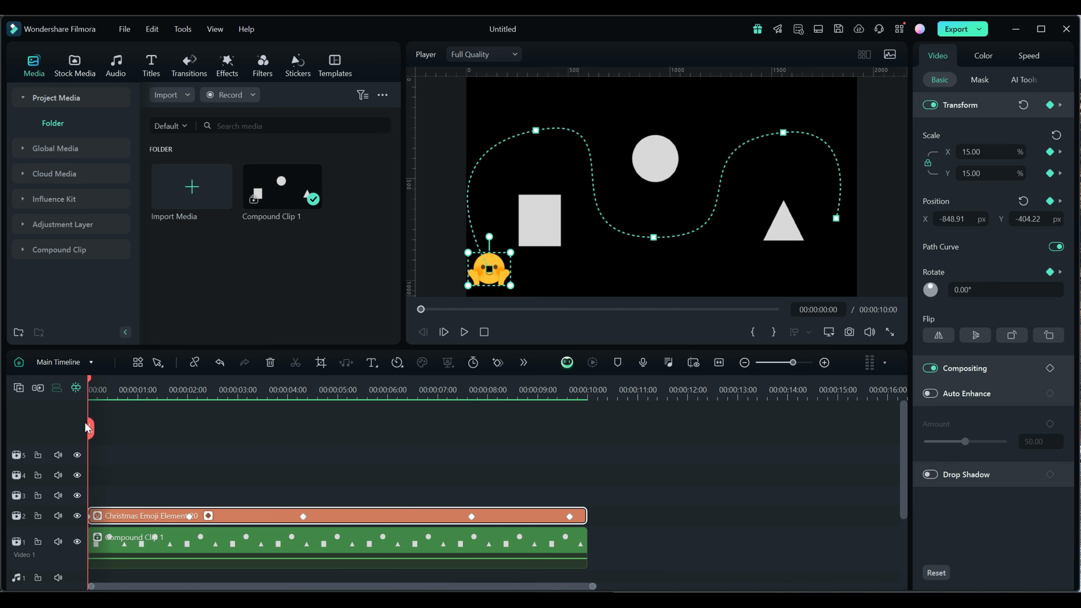
{"action": "left_click", "coordinate": [464, 332]}
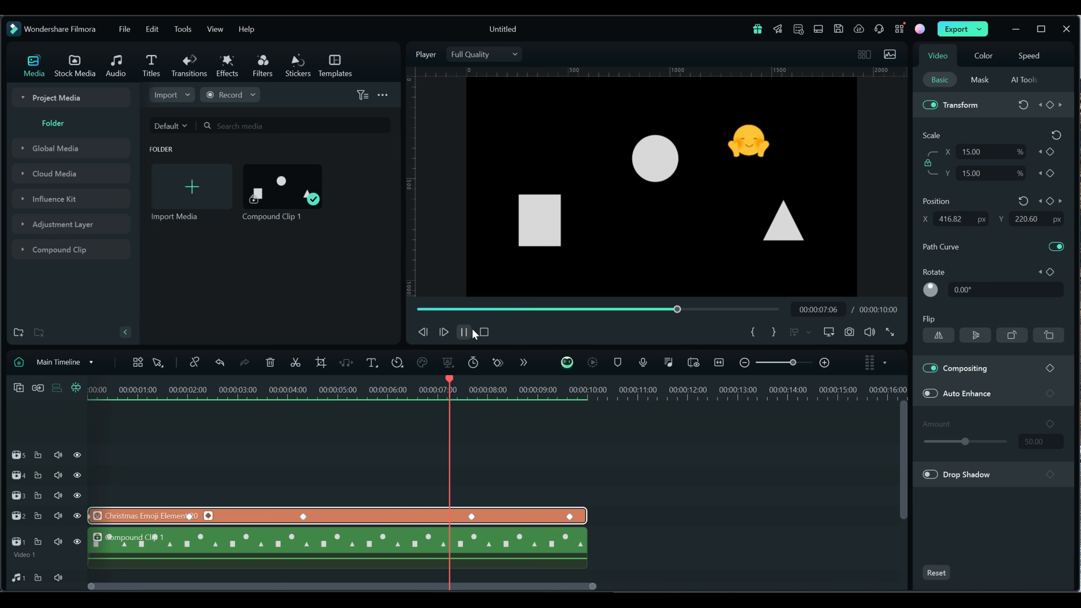
{"action": "left_click", "coordinate": [467, 330]}
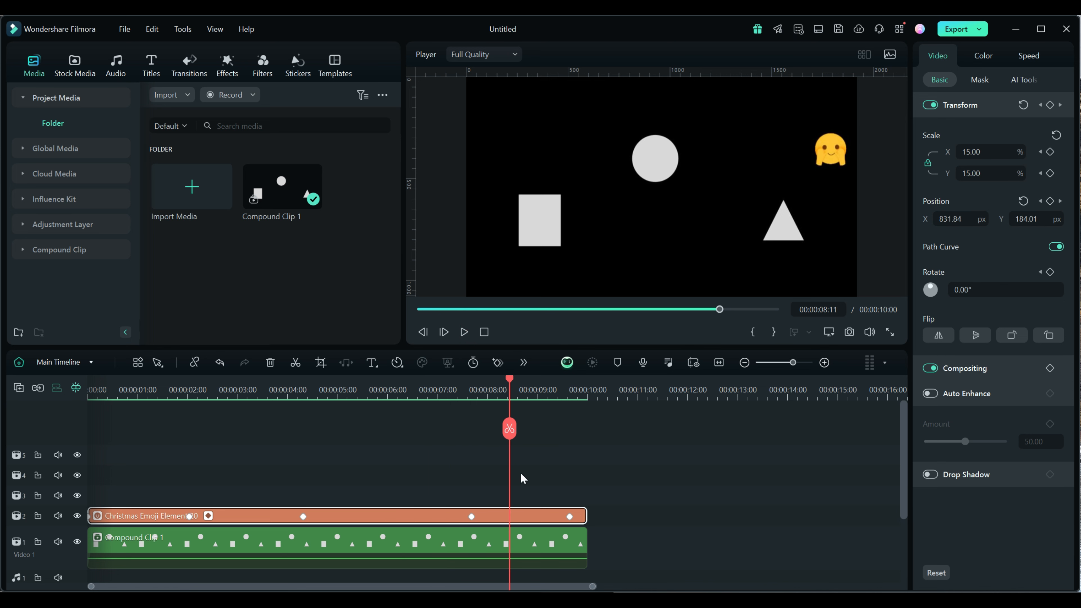
{"action": "left_click", "coordinate": [827, 167]}
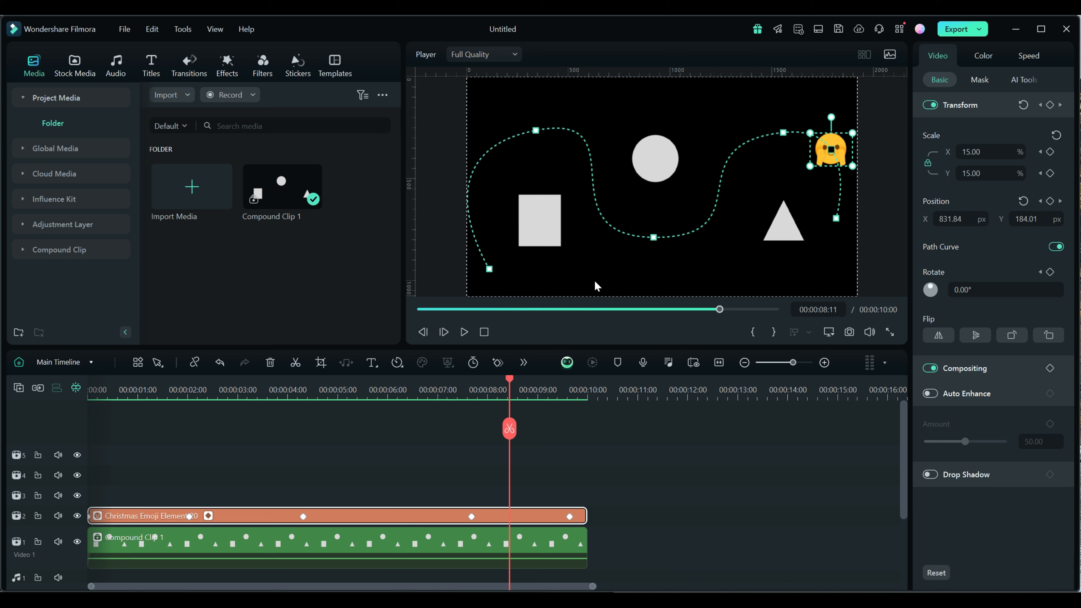
Reshape the curve at the path point above the square by lowering its direction handle toward the circle.
{"action": "left_click", "coordinate": [536, 131]}
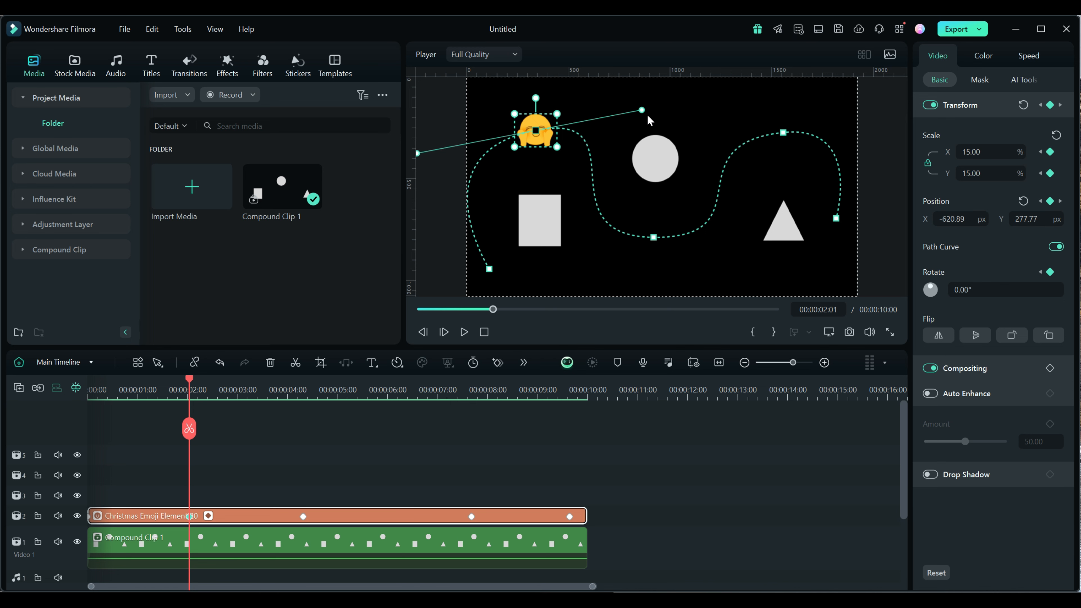
{"action": "left_click_drag", "start_coordinate": [641, 110], "coordinate": [635, 146]}
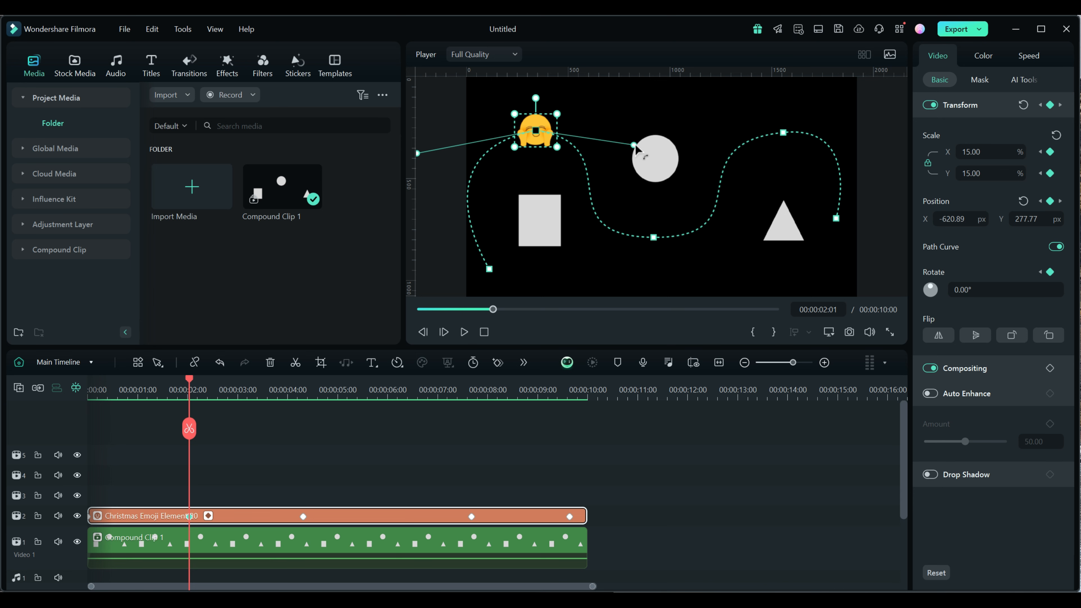
Change the keyframe type of the path's starting point to Curve and adjust its direction handle, ending just above the emoji.
{"action": "left_click", "coordinate": [489, 271]}
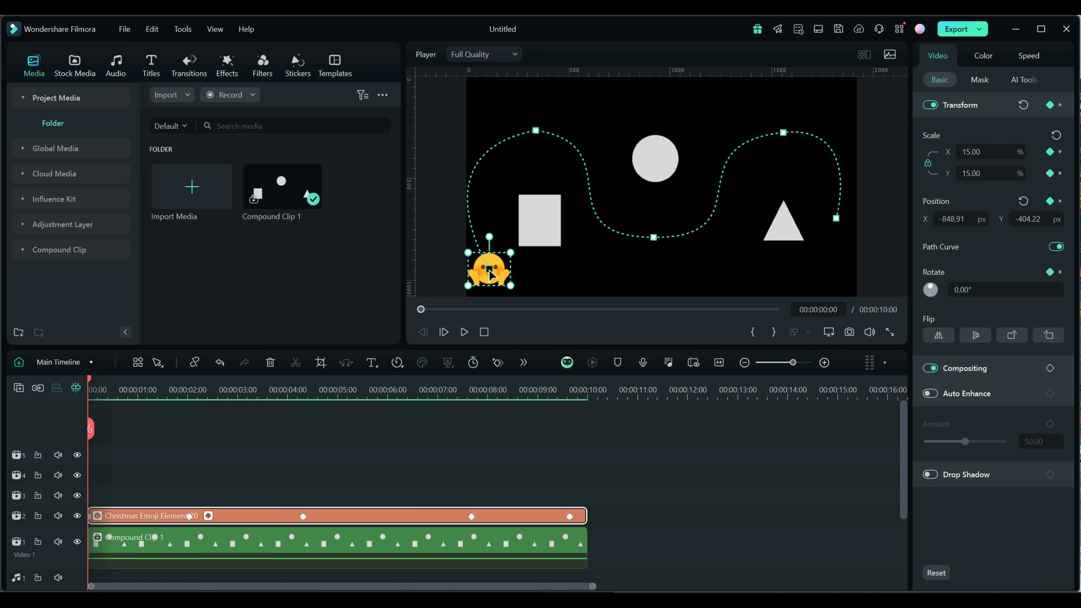
{"action": "right_click", "coordinate": [490, 273]}
{"action": "mouse_move", "coordinate": [509, 309]}
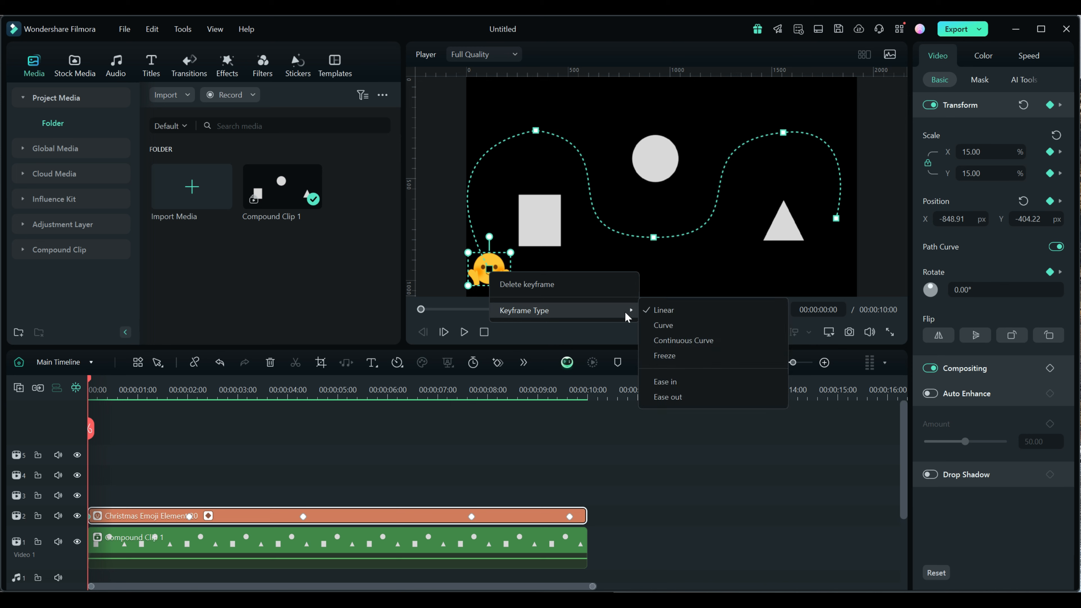
{"action": "left_click", "coordinate": [658, 325]}
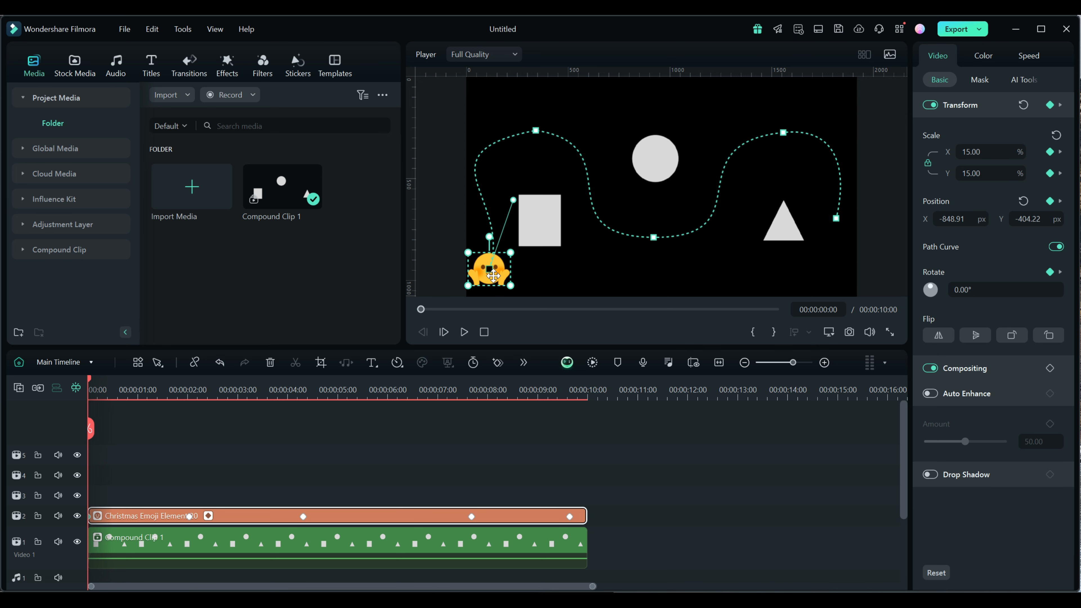
{"action": "left_click_drag", "start_coordinate": [514, 201], "coordinate": [752, 231]}
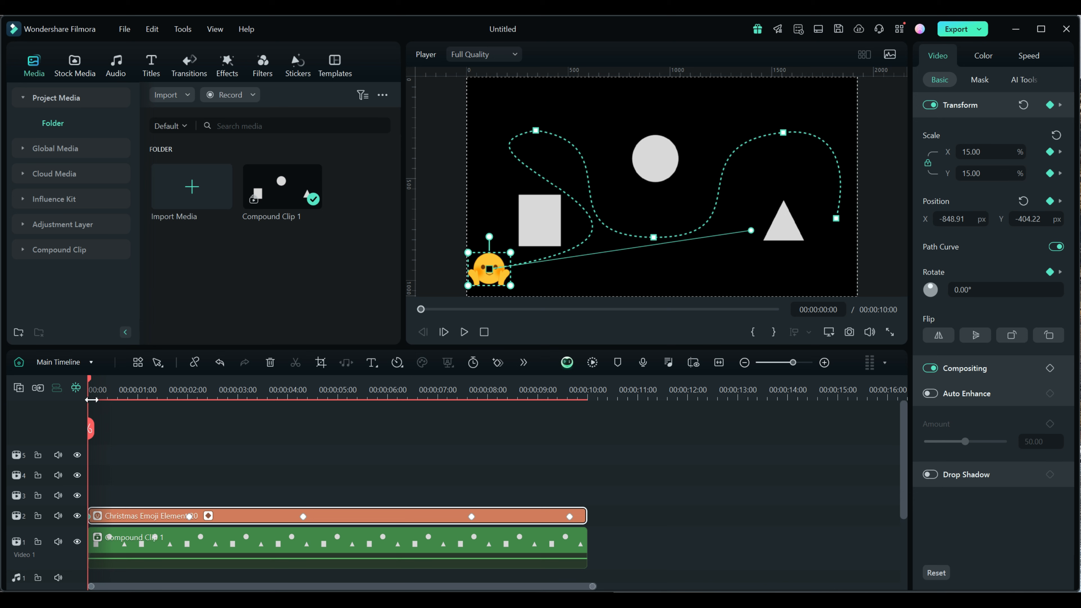
{"action": "mouse_move", "coordinate": [90, 384]}
{"action": "left_mouse_down"}
{"action": "mouse_move", "coordinate": [211, 393]}
{"action": "mouse_move", "coordinate": [91, 390]}
{"action": "left_mouse_up"}
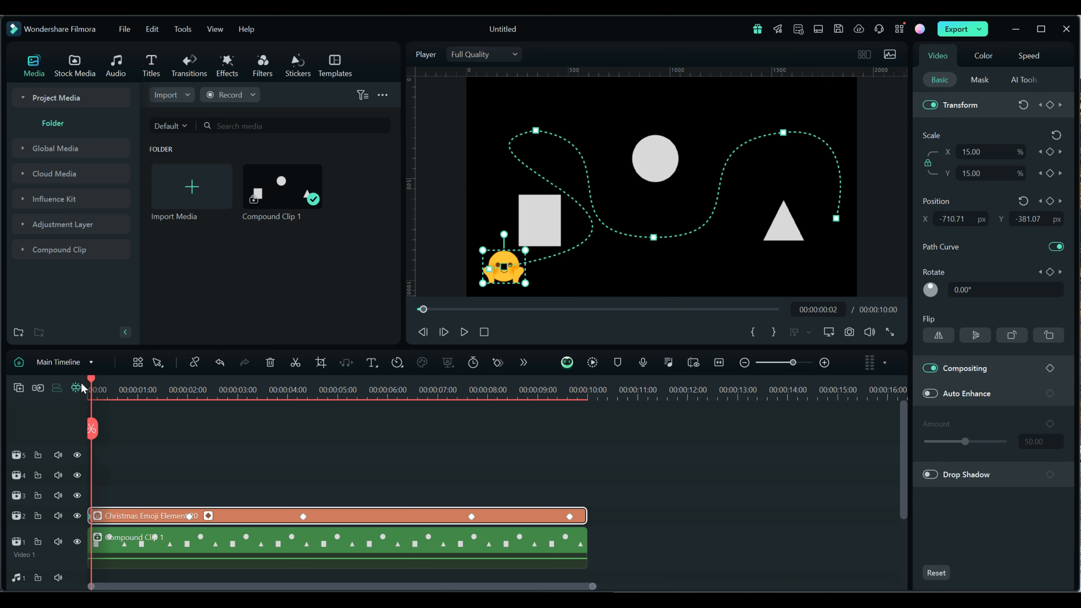
{"action": "left_click_drag", "start_coordinate": [748, 231], "coordinate": [494, 243]}
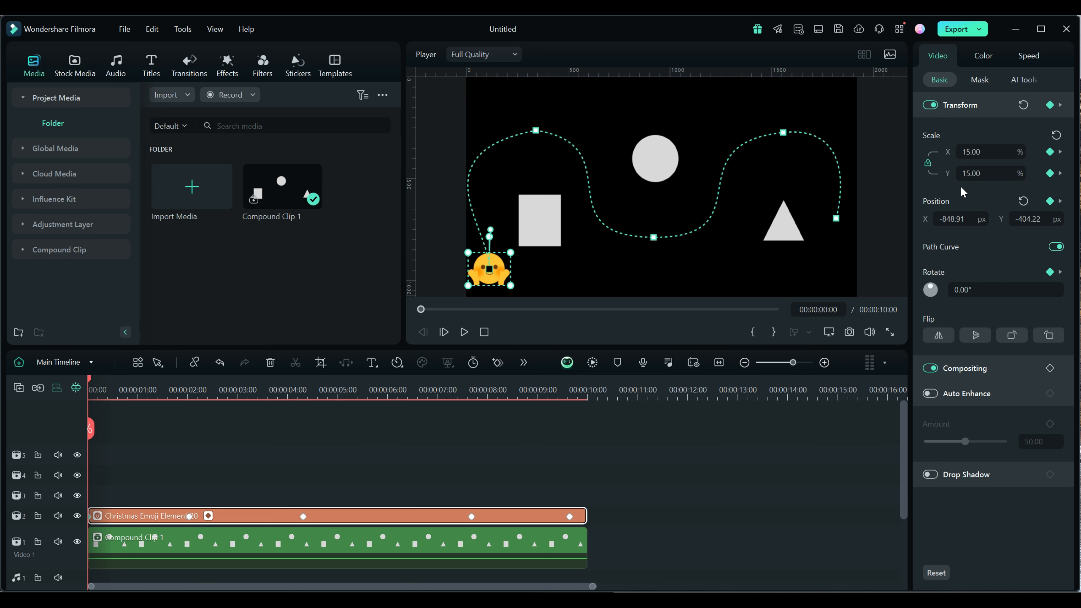
Play back the reshaped path, pause it, reselect the emoji and render the timeline preview.
{"action": "left_click", "coordinate": [464, 332]}
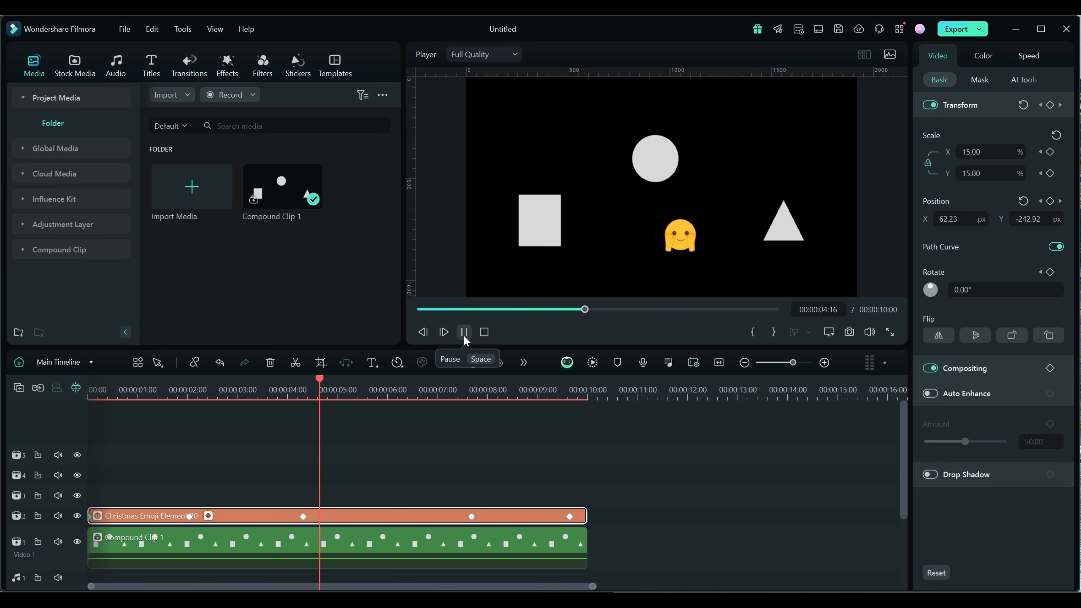
{"action": "left_click", "coordinate": [466, 335]}
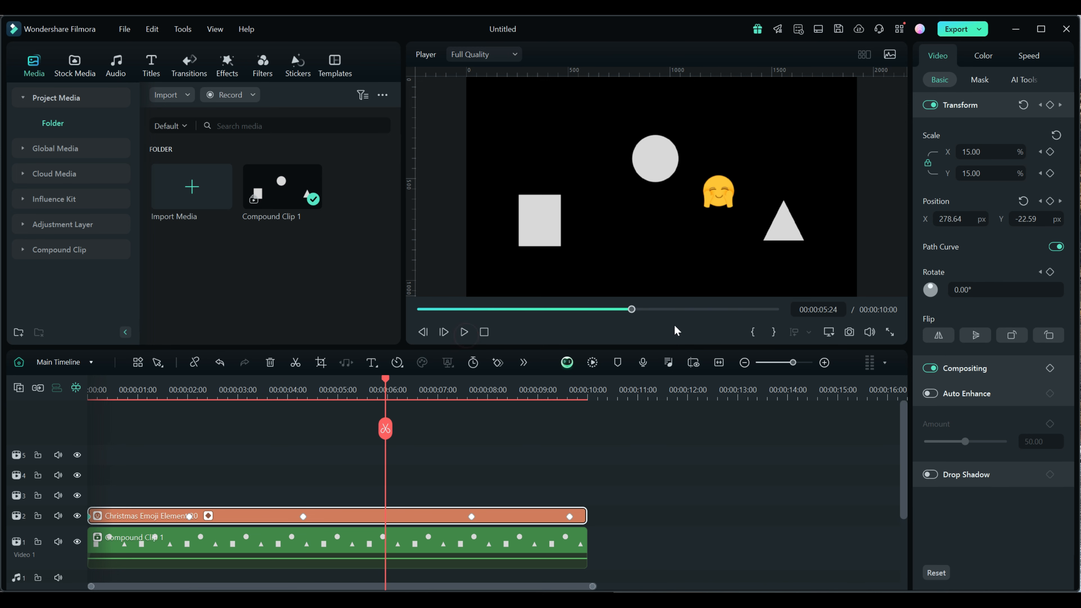
{"action": "left_click", "coordinate": [717, 195]}
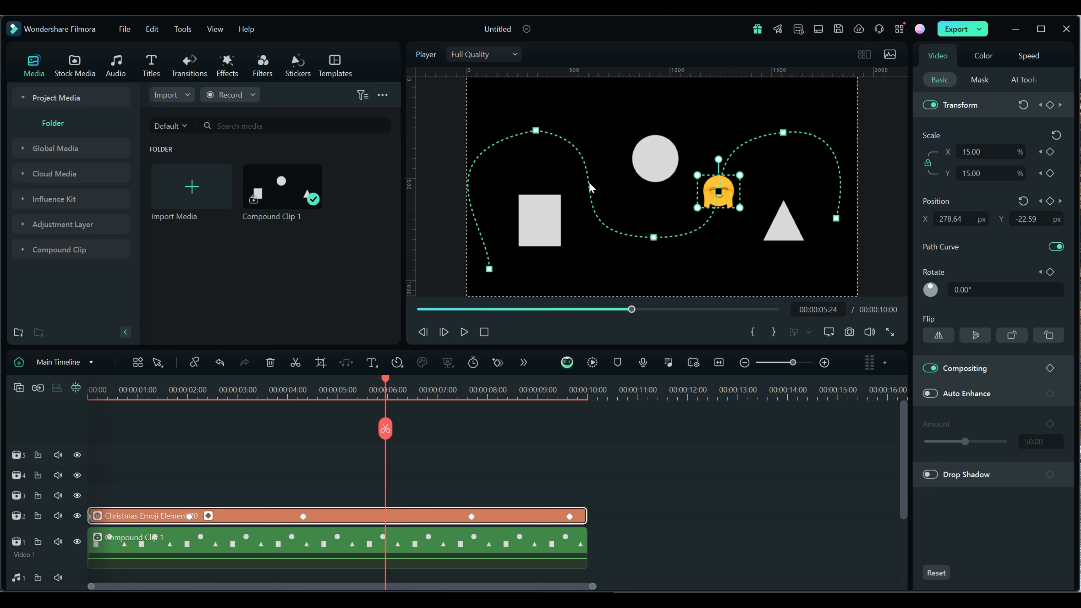
{"action": "key", "text": "Return"}
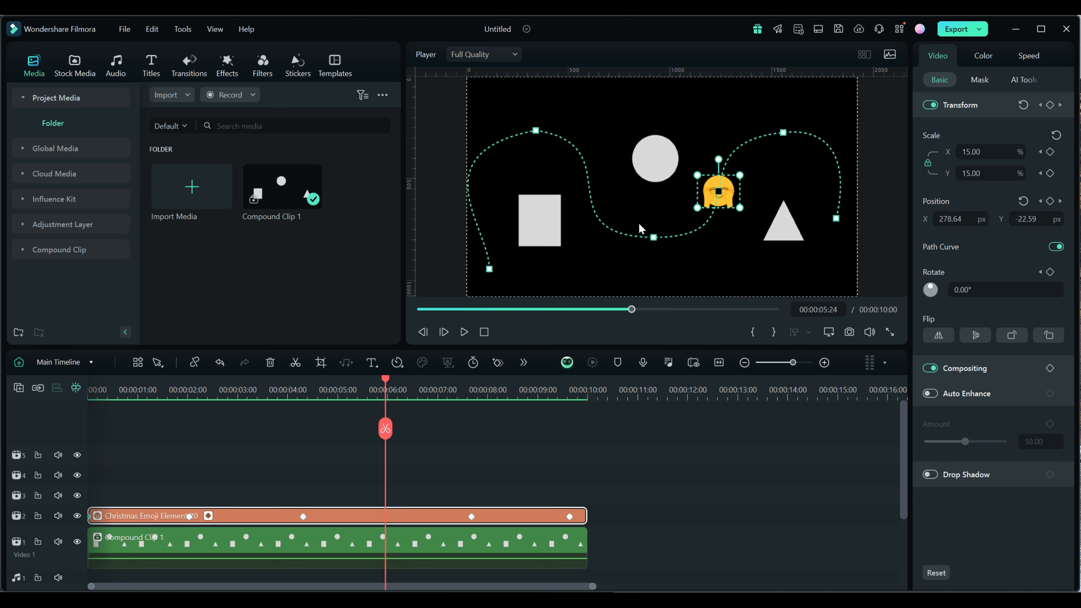
Move the playhead back to 00:00:04:15 and review the keyframe type options of the path point above the square without changing them.
{"action": "left_click_drag", "start_coordinate": [387, 379], "coordinate": [320, 407]}
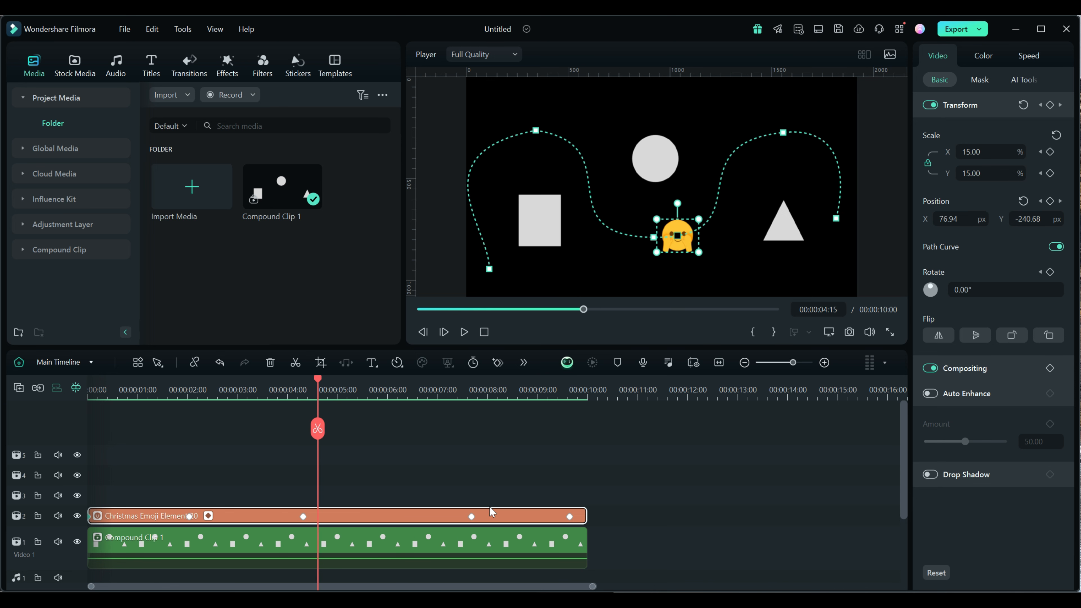
{"action": "right_click", "coordinate": [536, 132]}
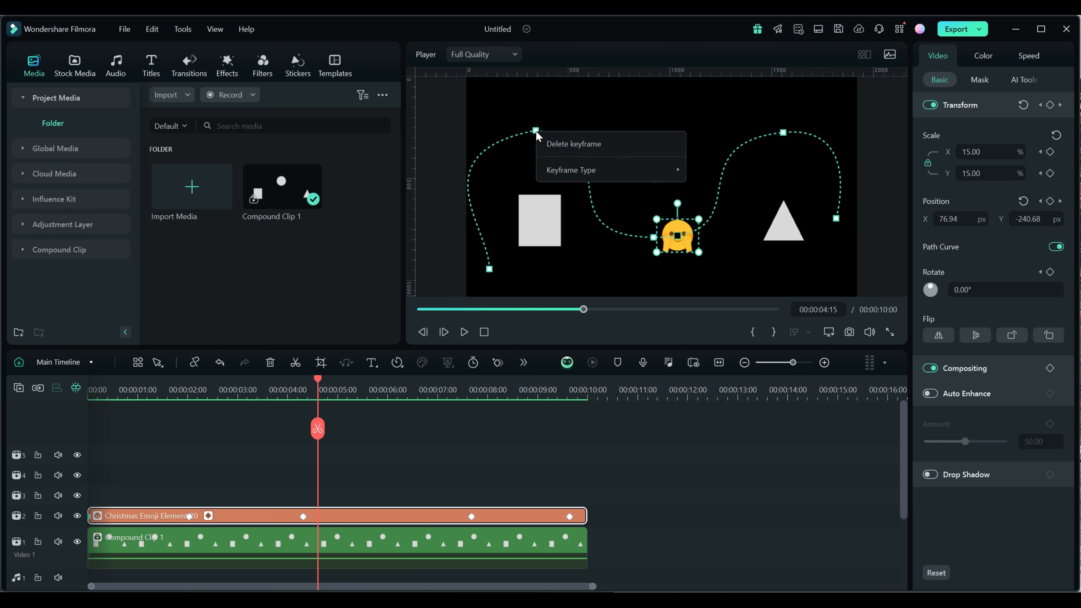
{"action": "mouse_move", "coordinate": [555, 171]}
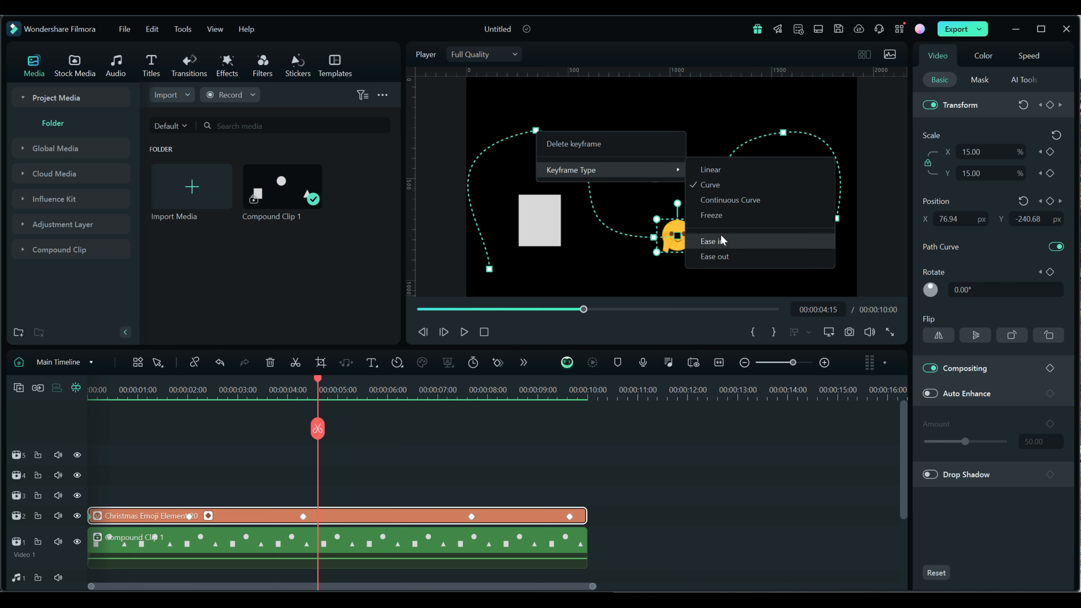
{"action": "left_click", "coordinate": [616, 260]}
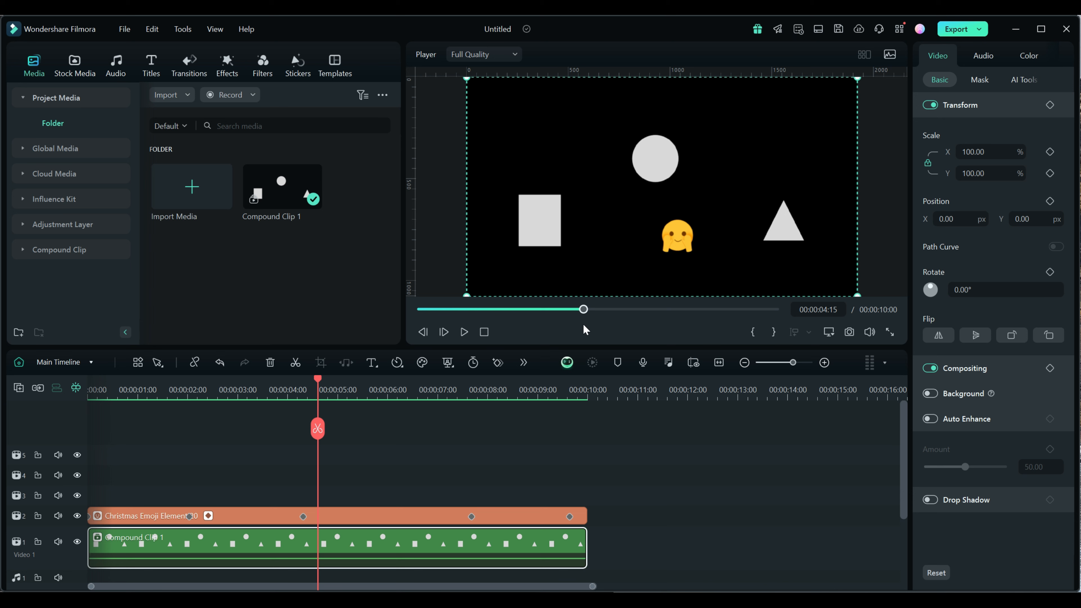
Return to the start, play back the emoji's movement along the path and pause it beyond the triangle's path point.
{"action": "left_click", "coordinate": [485, 332]}
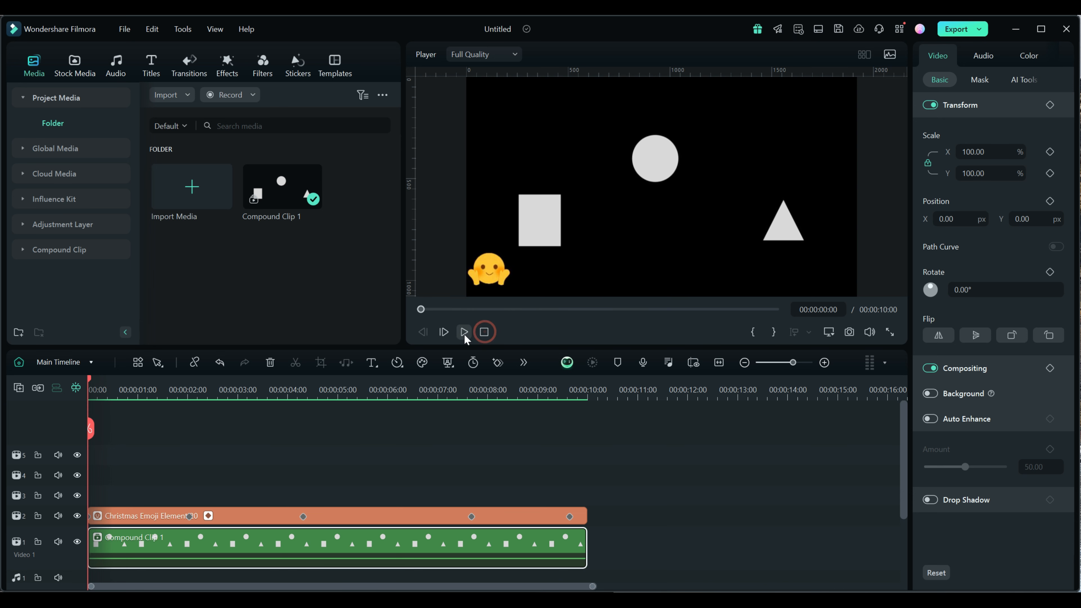
{"action": "left_click", "coordinate": [464, 332]}
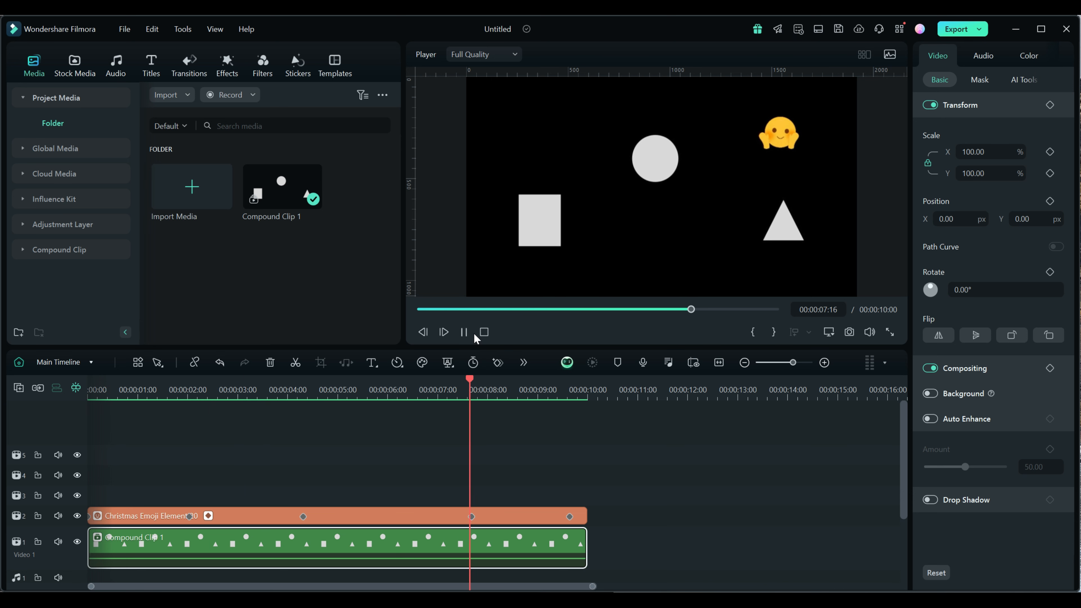
{"action": "left_click", "coordinate": [467, 334]}
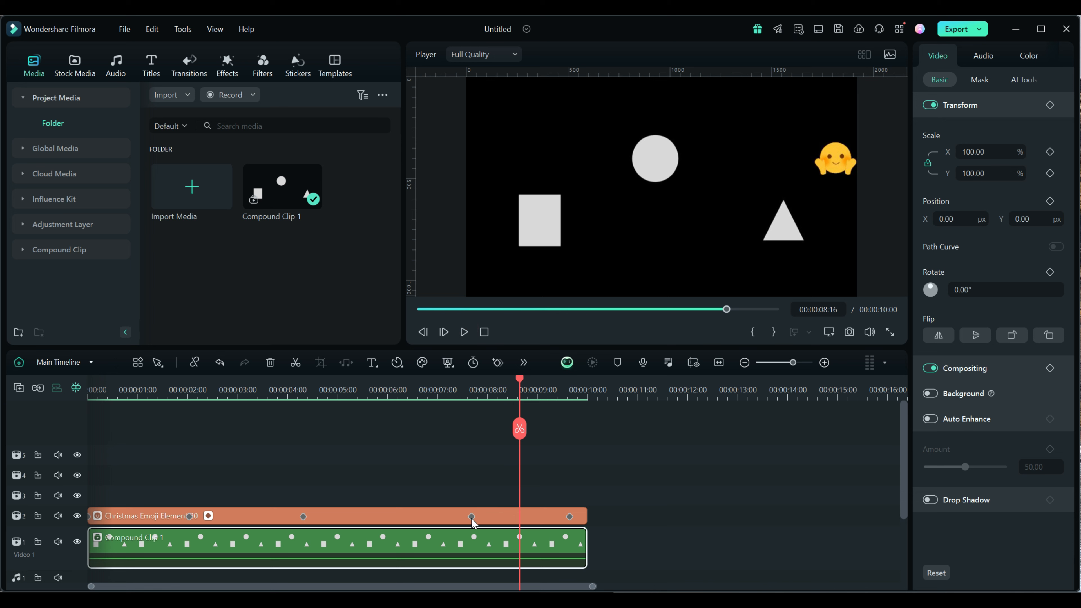
Change the keyframe type of the path point above the triangle to Ease in.
{"action": "left_click", "coordinate": [471, 517]}
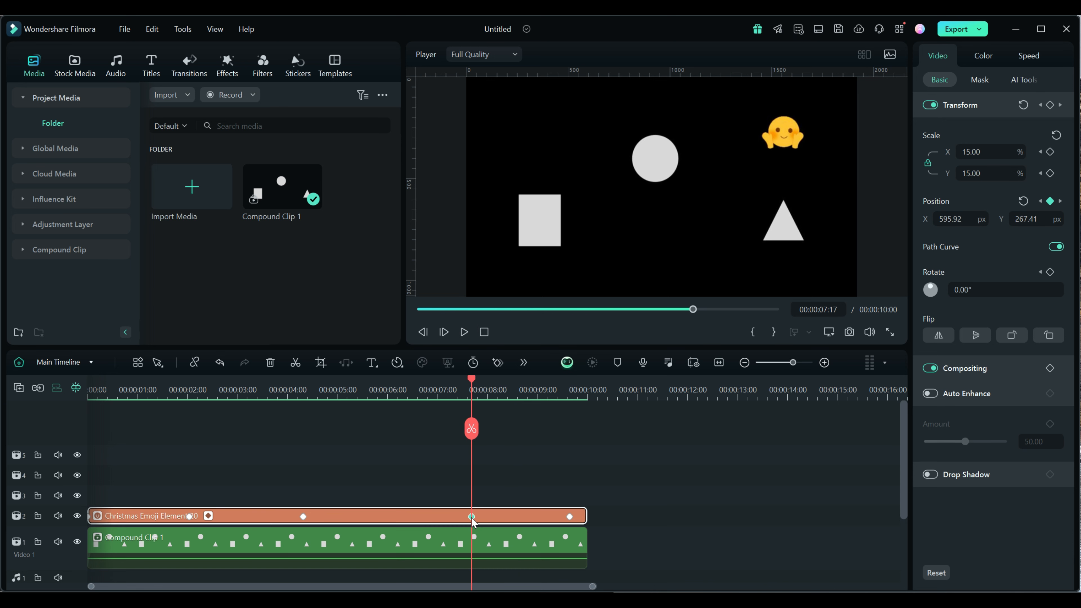
{"action": "left_click", "coordinate": [784, 132]}
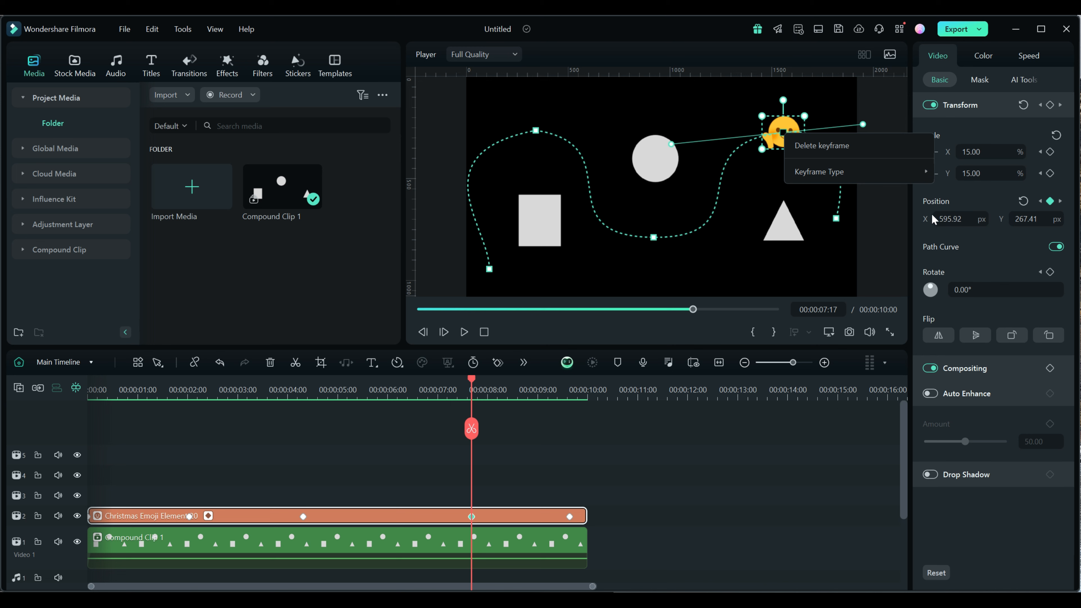
{"action": "mouse_move", "coordinate": [853, 176]}
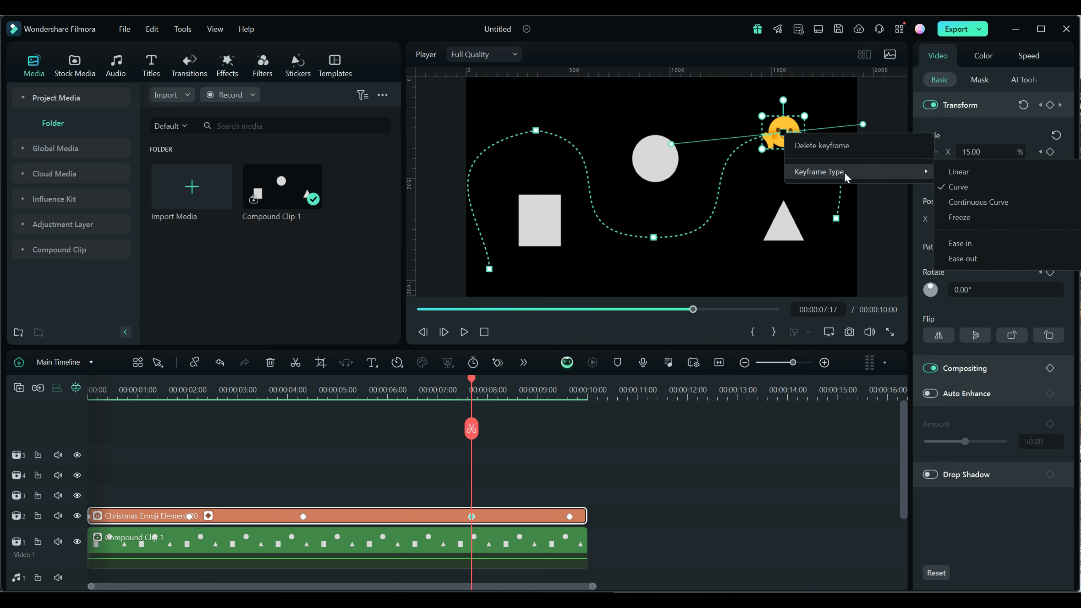
{"action": "left_click", "coordinate": [958, 244]}
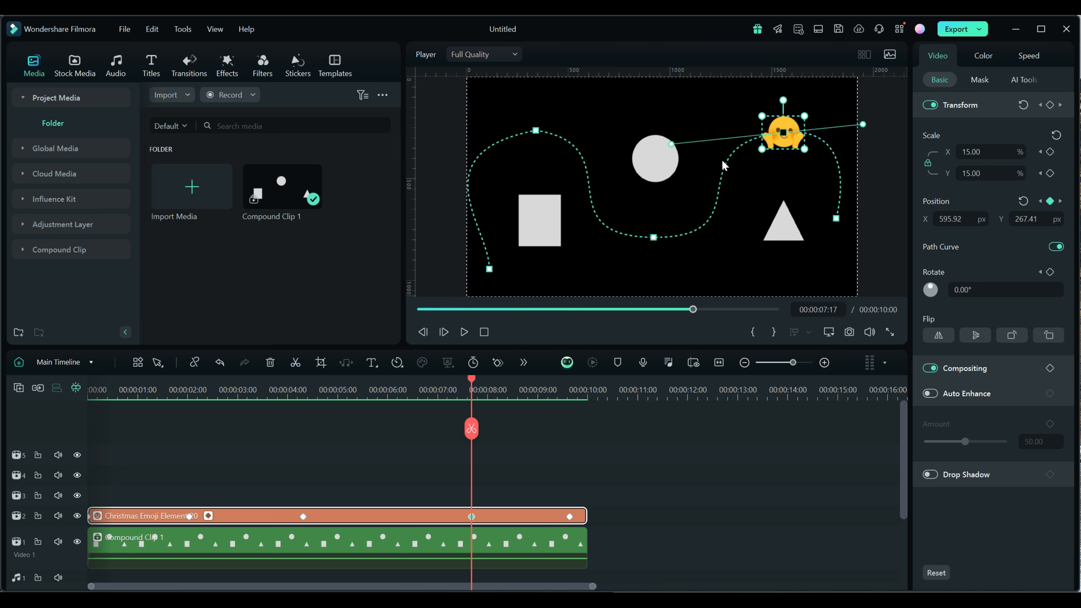
Play back the movement from the path point below the circle, pause it and scrub back to 00:00:03:17.
{"action": "left_click", "coordinate": [654, 238]}
{"action": "left_click", "coordinate": [464, 332]}
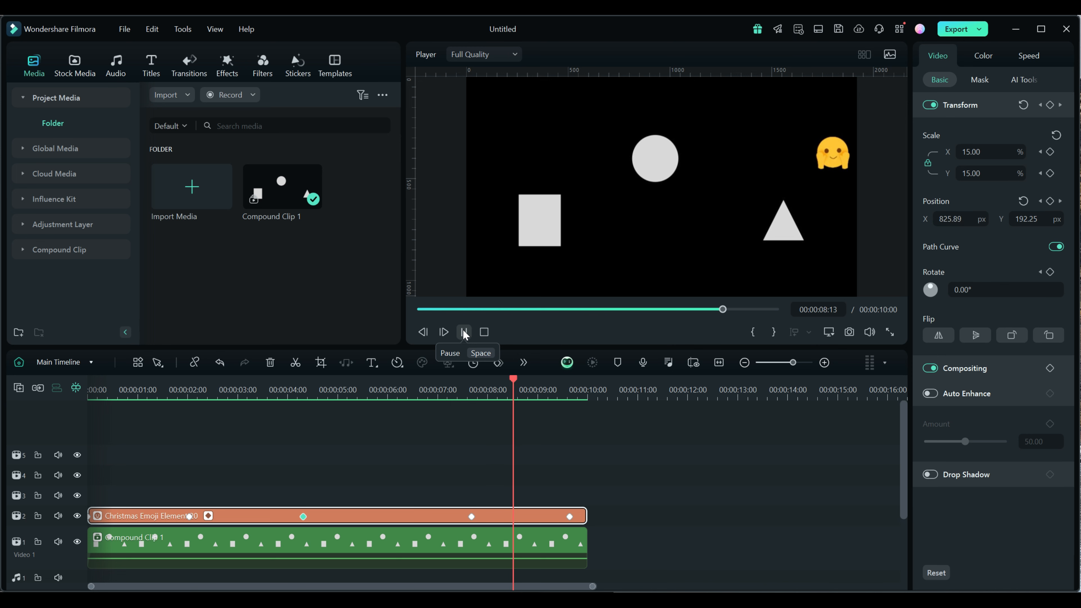
{"action": "left_click", "coordinate": [464, 332]}
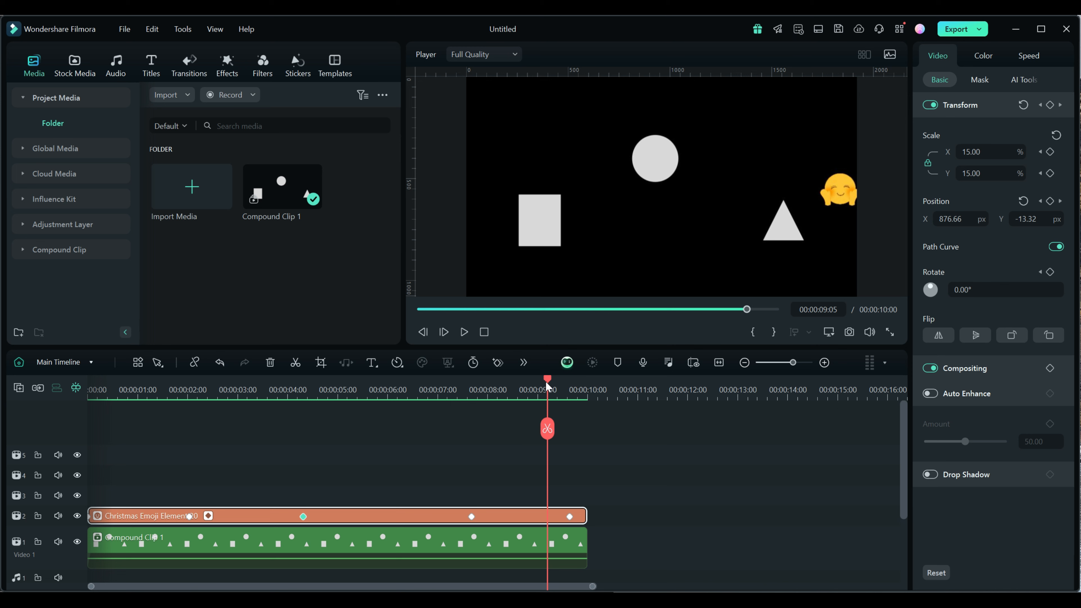
{"action": "left_click_drag", "start_coordinate": [547, 385], "coordinate": [162, 383]}
{"action": "left_click_drag", "start_coordinate": [167, 344], "coordinate": [272, 359]}
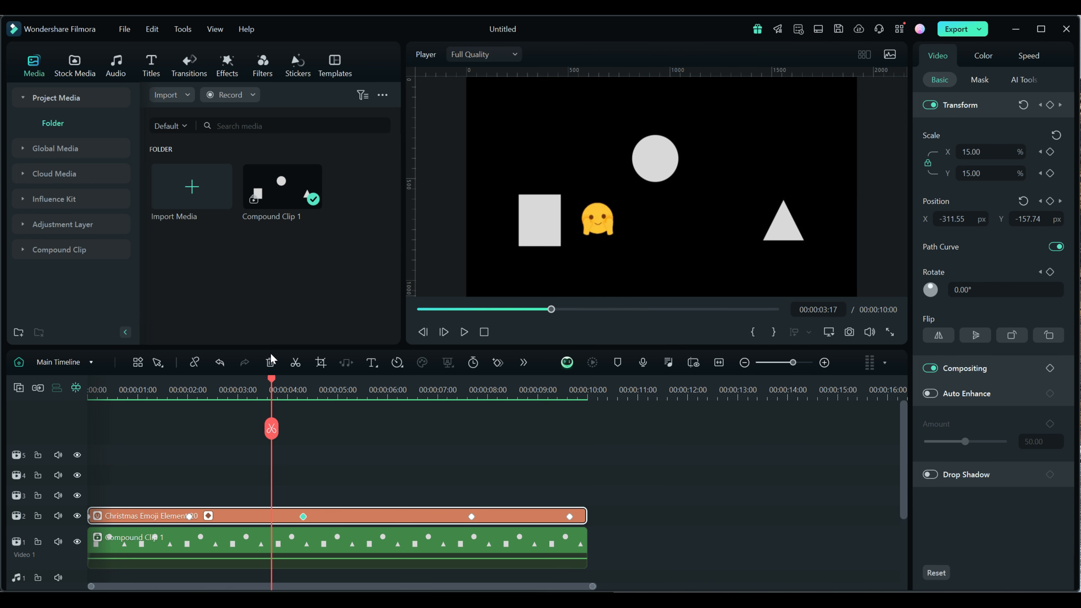
Show the keyframe animation of the emoji clip and bring its Transform keyframes and Scale X graph into view.
{"action": "right_click", "coordinate": [359, 514]}
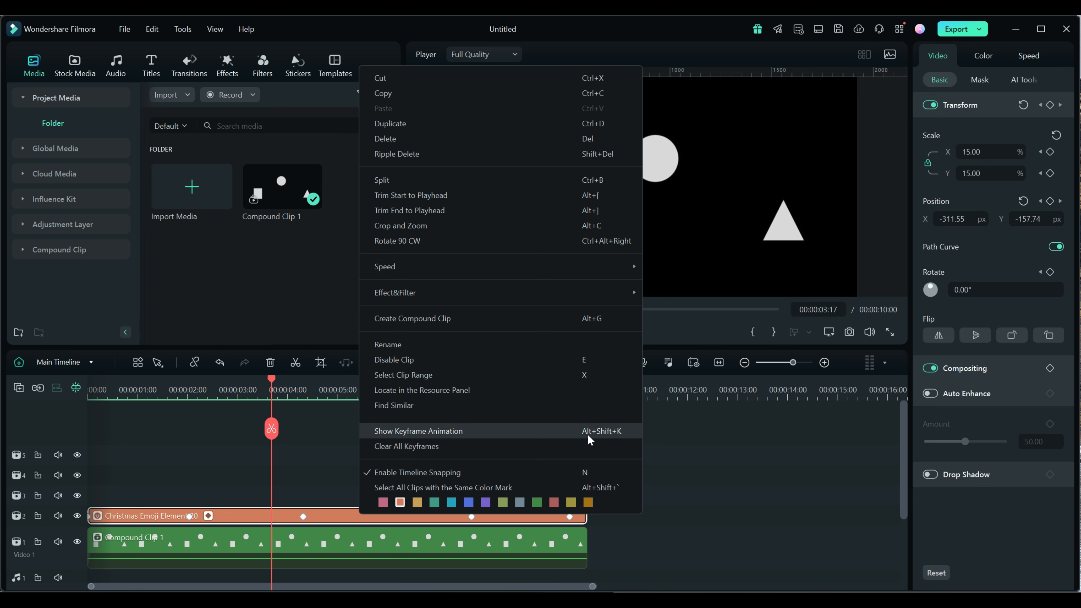
{"action": "left_click", "coordinate": [449, 433]}
{"action": "scroll", "coordinate": [694, 476], "scroll_direction": "down", "scroll_amount": 3}
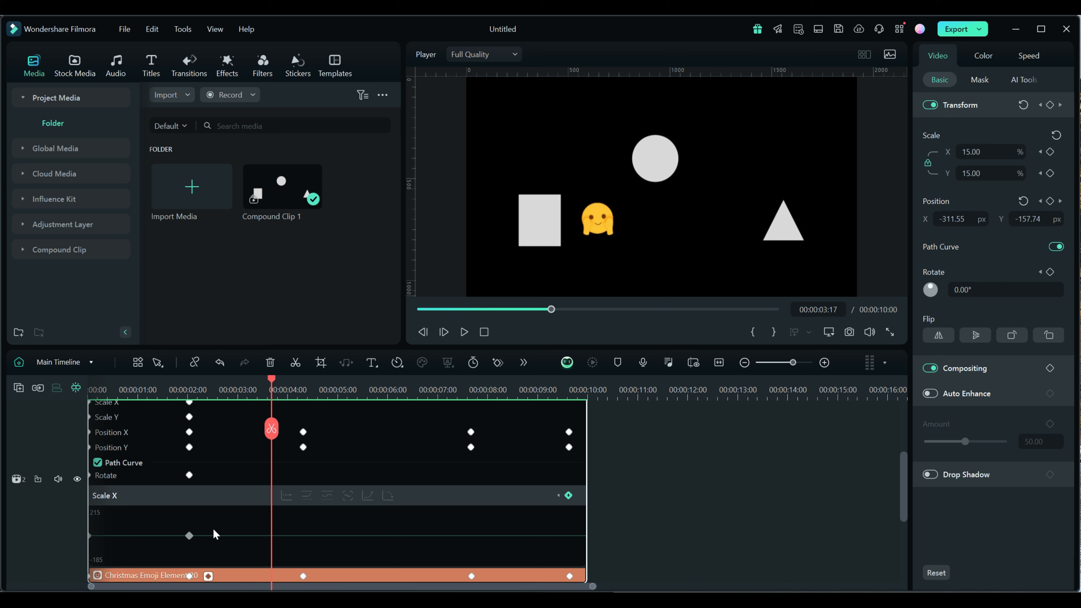
{"action": "scroll", "coordinate": [664, 531], "scroll_direction": "up", "scroll_amount": 2}
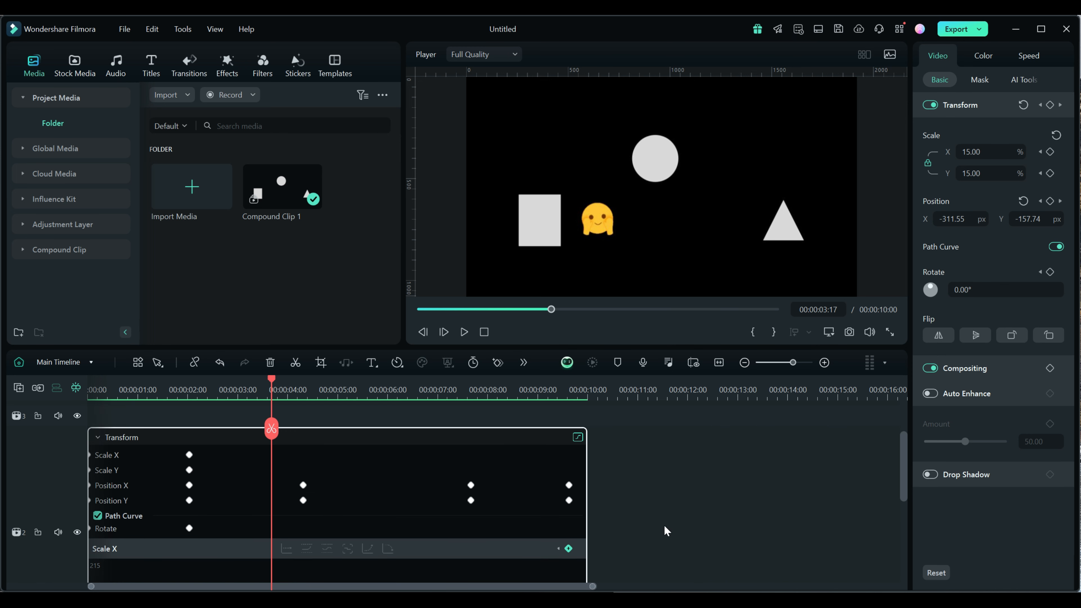
{"action": "scroll", "coordinate": [666, 531], "scroll_direction": "down", "scroll_amount": 1}
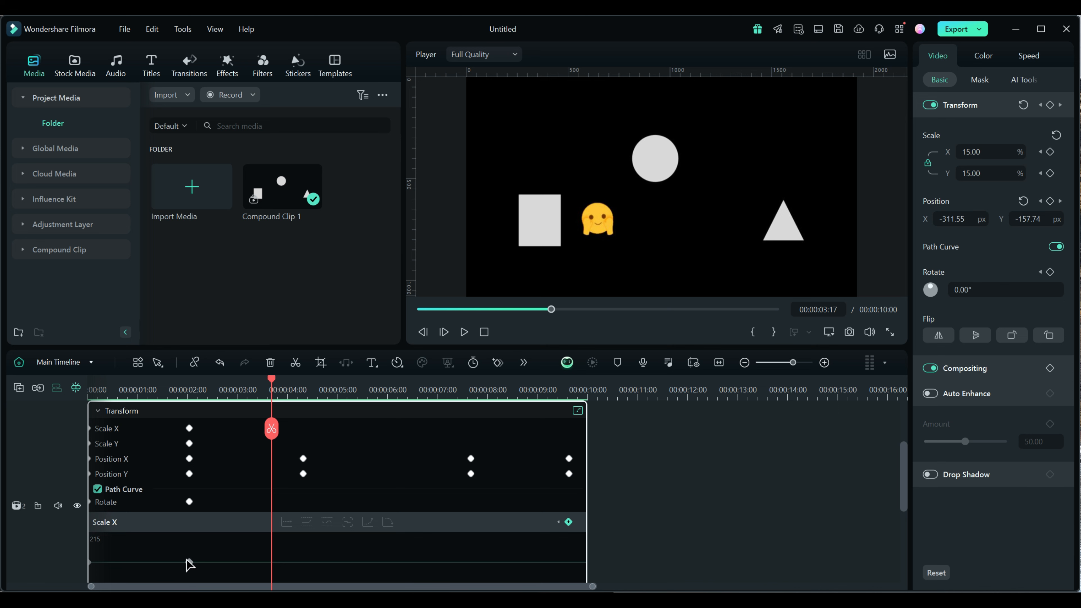
In the Scale X graph, move the second scale keyframe to 00:00:01:07 and raise the emoji's scale to 186.43%.
{"action": "left_click_drag", "start_coordinate": [191, 566], "coordinate": [151, 549]}
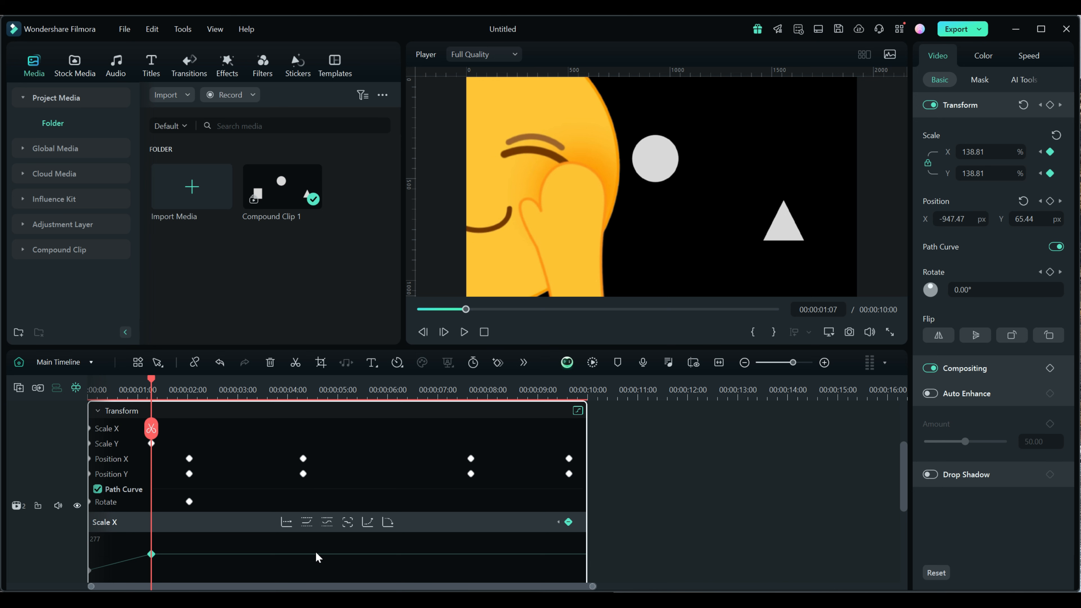
{"action": "left_click", "coordinate": [302, 474]}
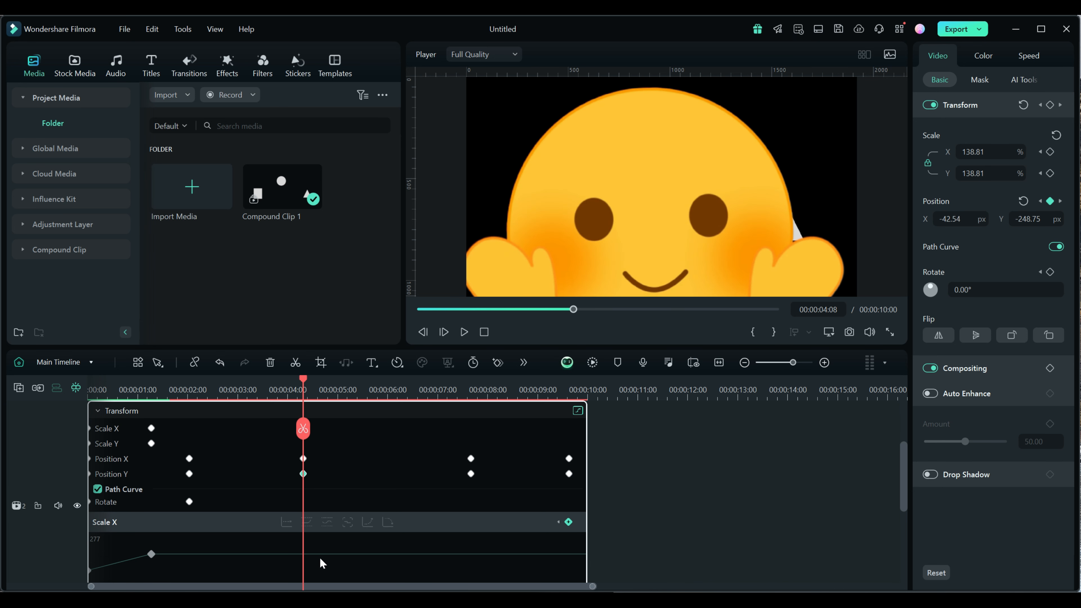
{"action": "left_click", "coordinate": [319, 555]}
{"action": "left_click_drag", "start_coordinate": [321, 558], "coordinate": [326, 553]}
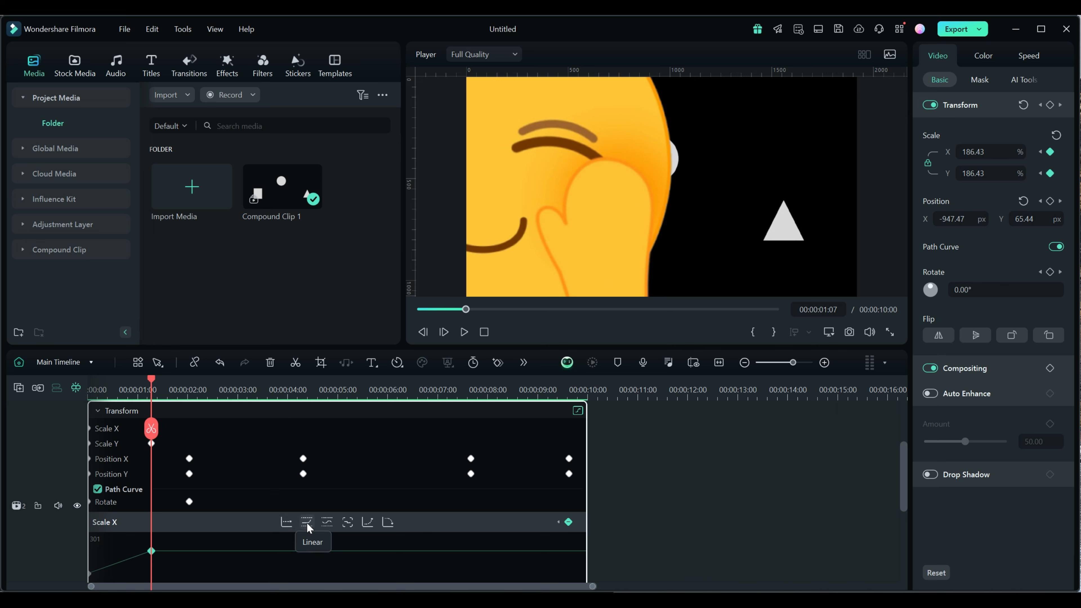
Apply another curve type to the Scale X keyframe at 00:00:01:07, play back the enlarged emoji and pause.
{"action": "left_click", "coordinate": [347, 523]}
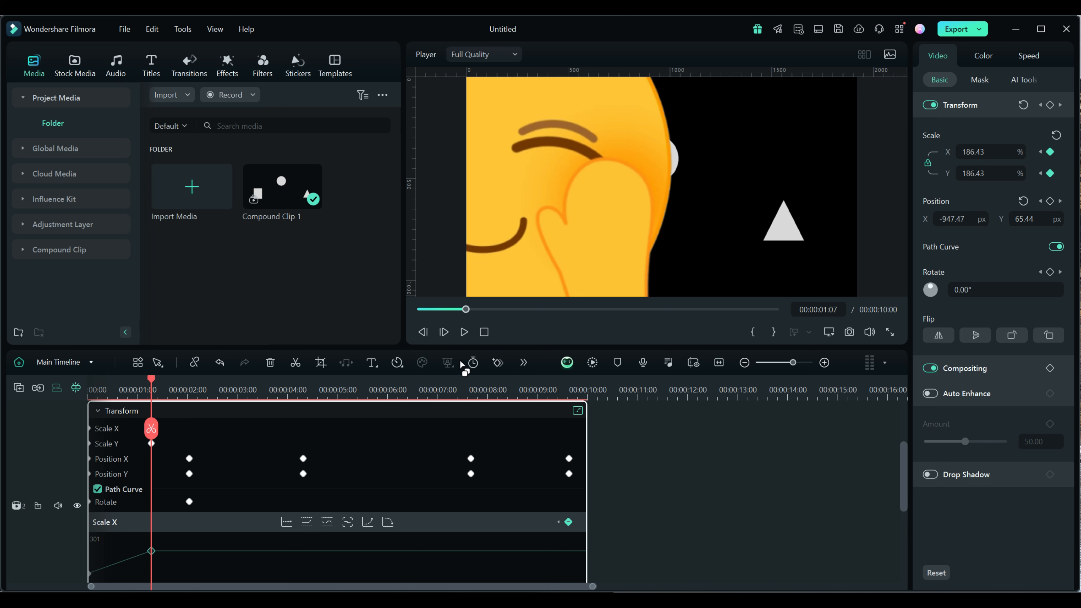
{"action": "left_click", "coordinate": [464, 332]}
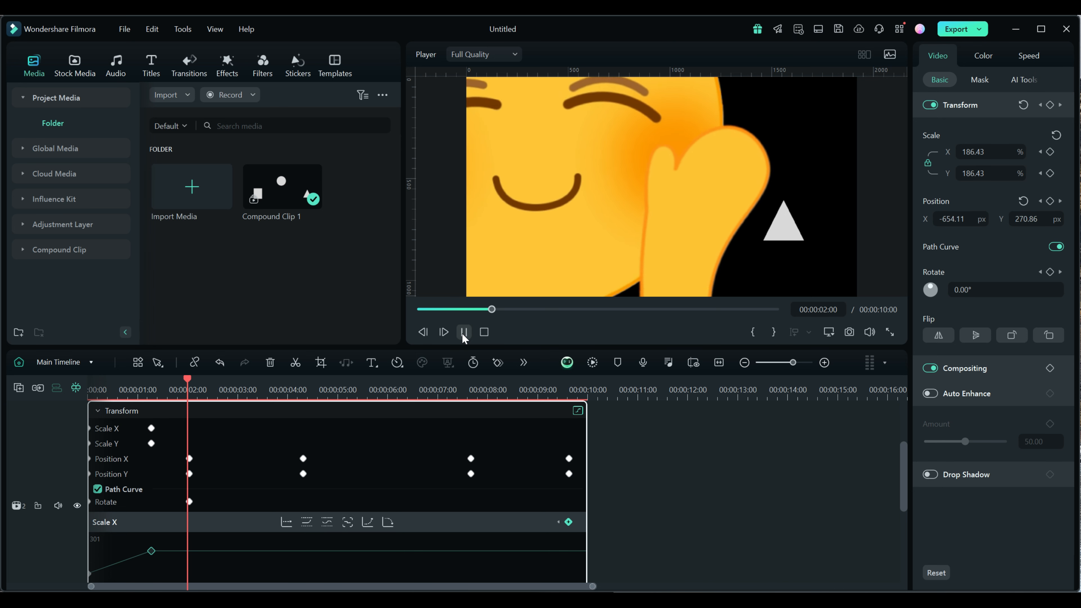
{"action": "left_click", "coordinate": [464, 334]}
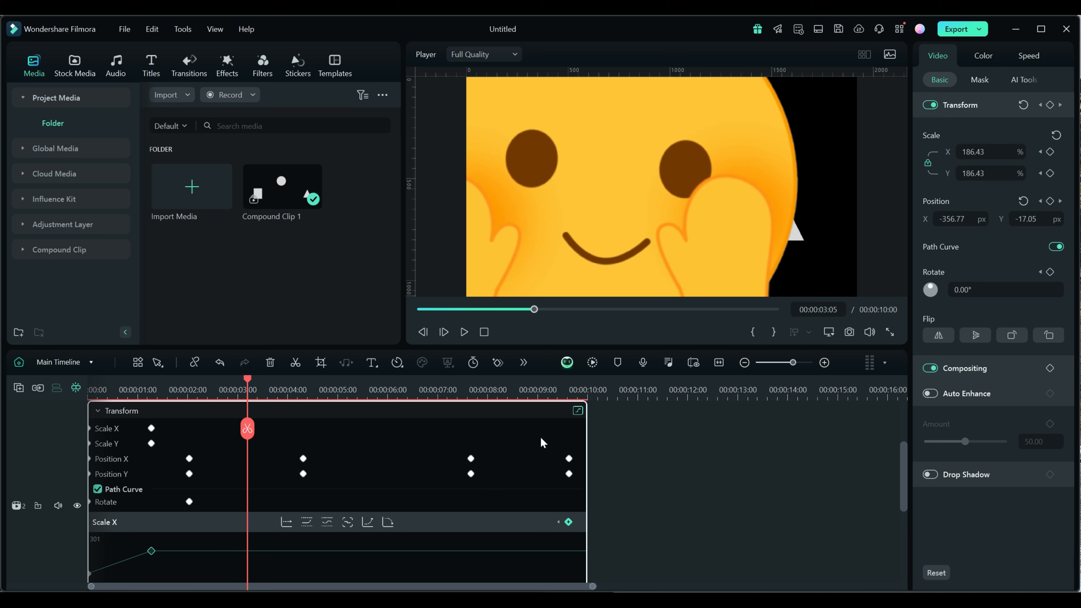